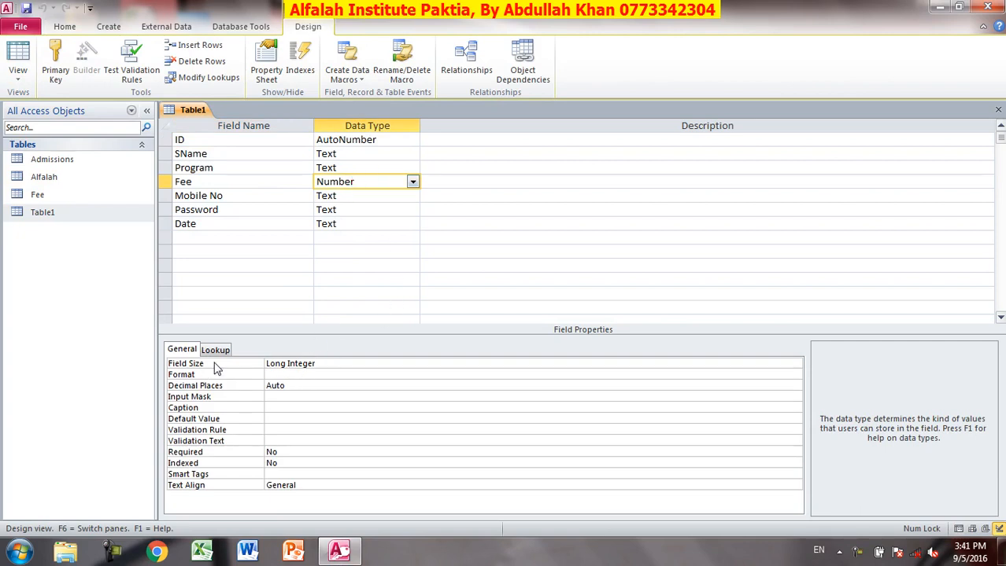
- Show Table1 in Datasheet view and widen the Fee column
click(327, 364)
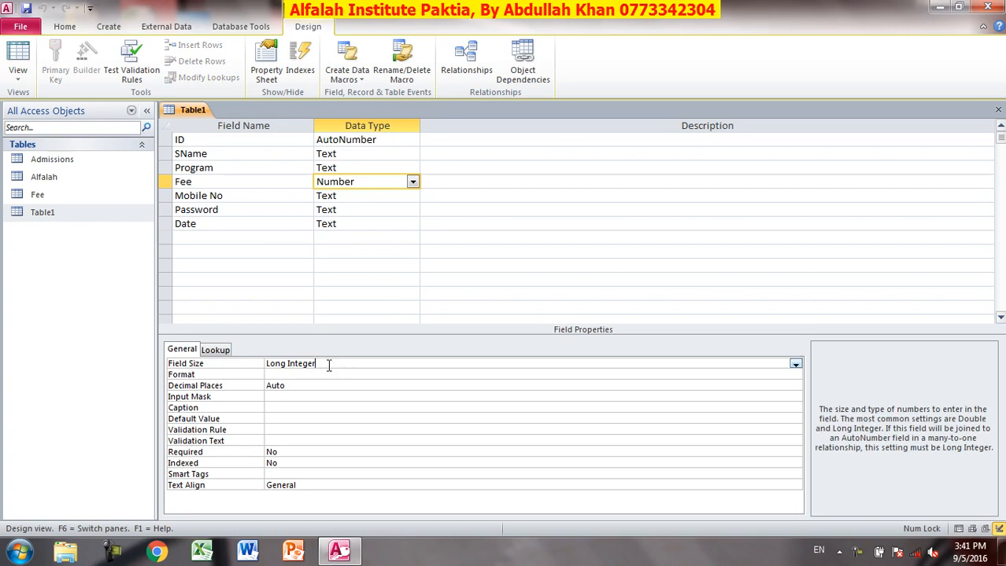
click(19, 55)
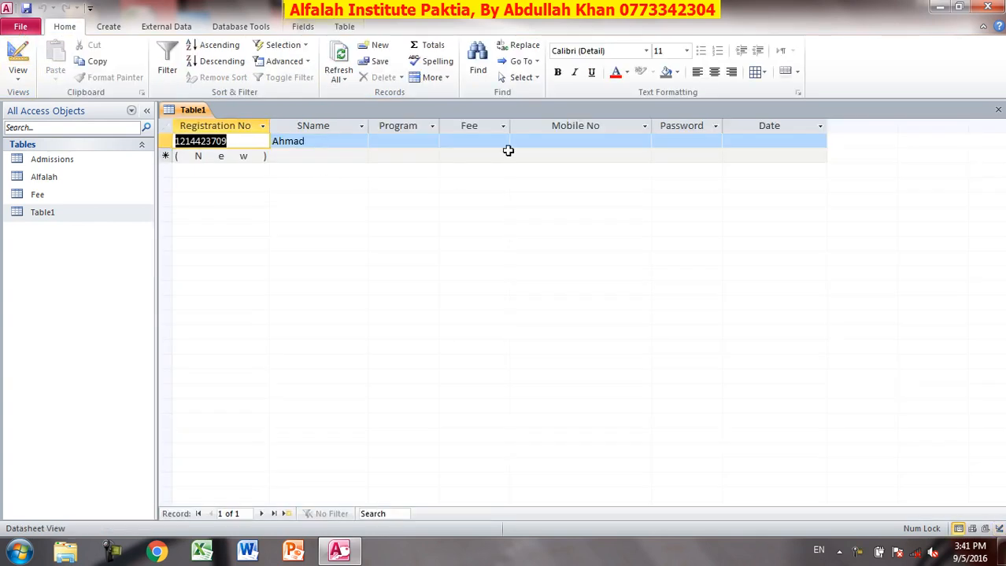
click(465, 142)
drag(510, 127, 564, 127)
- Enter 123456789 as the first record's Fee and 987654321 as the Fee of a second record
click(480, 142)
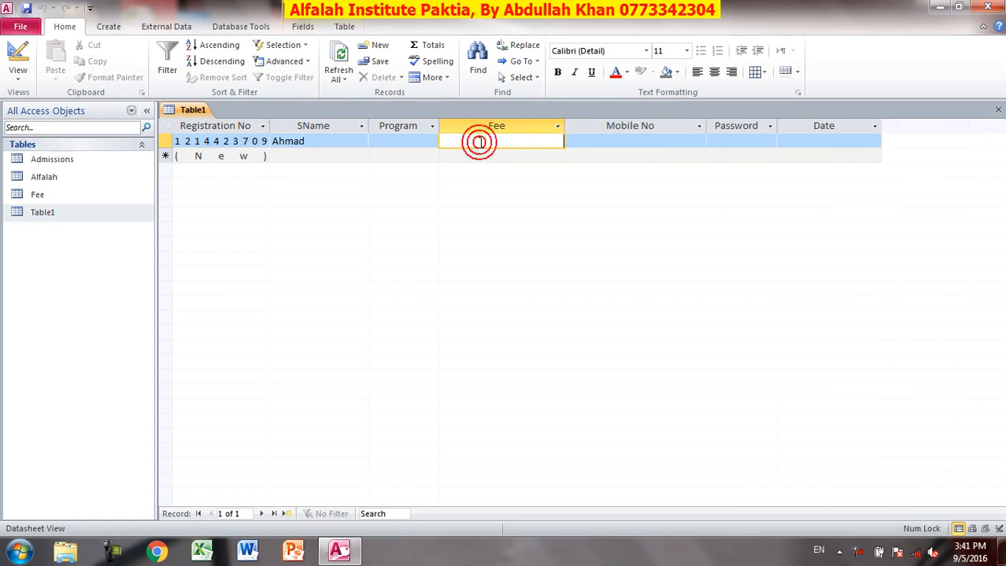
text(1234)
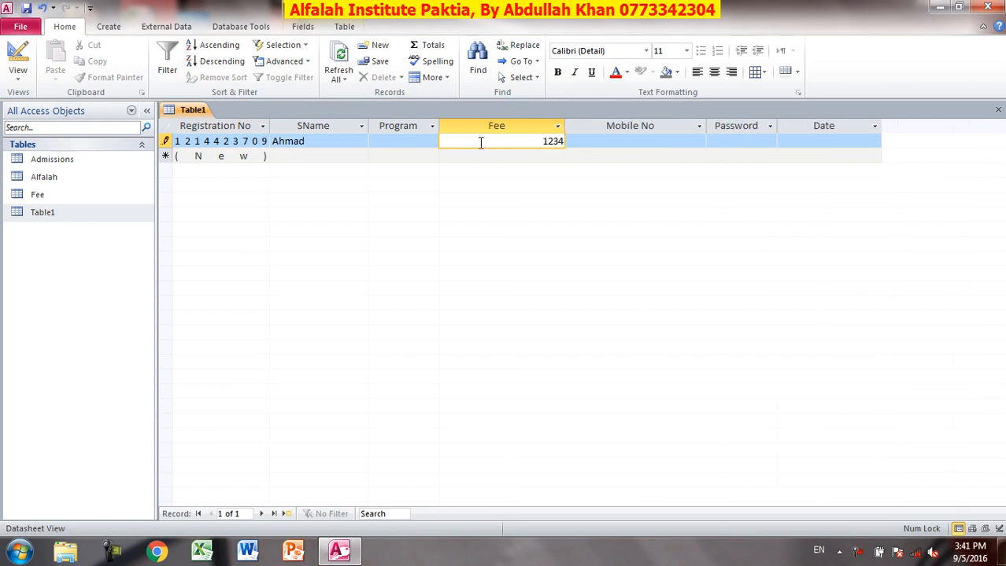
text(56789)
key(Down)
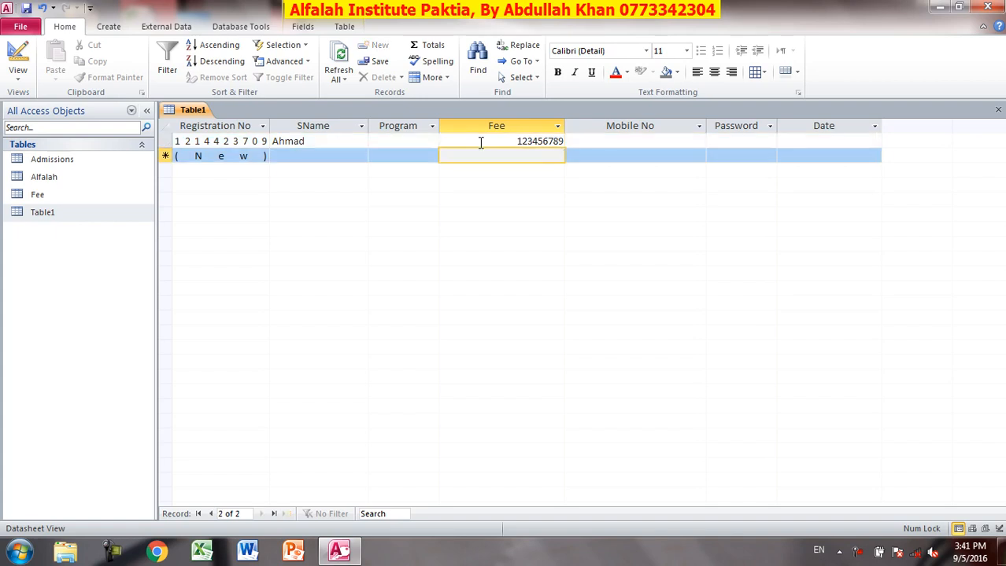
text(987654321)
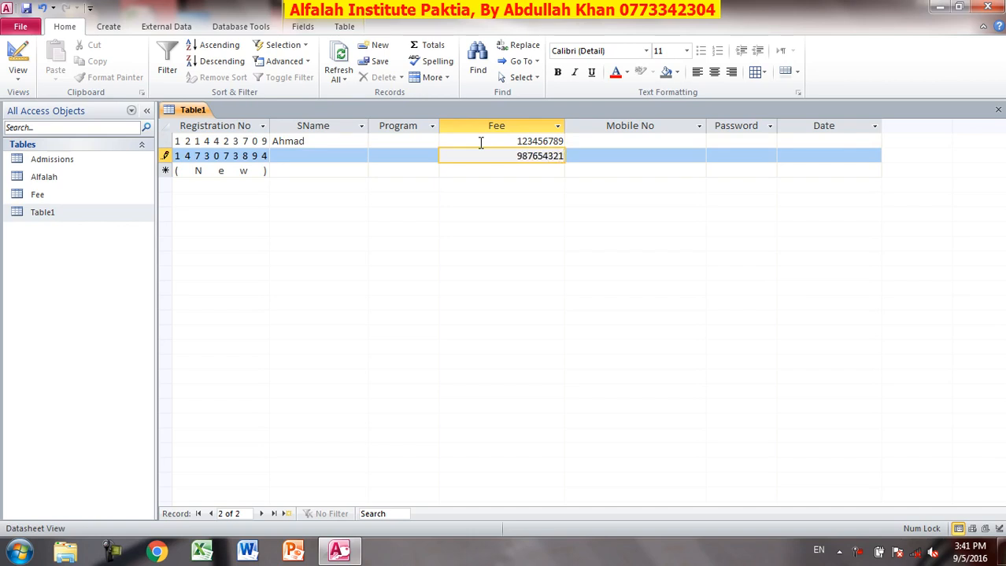
key(Down)
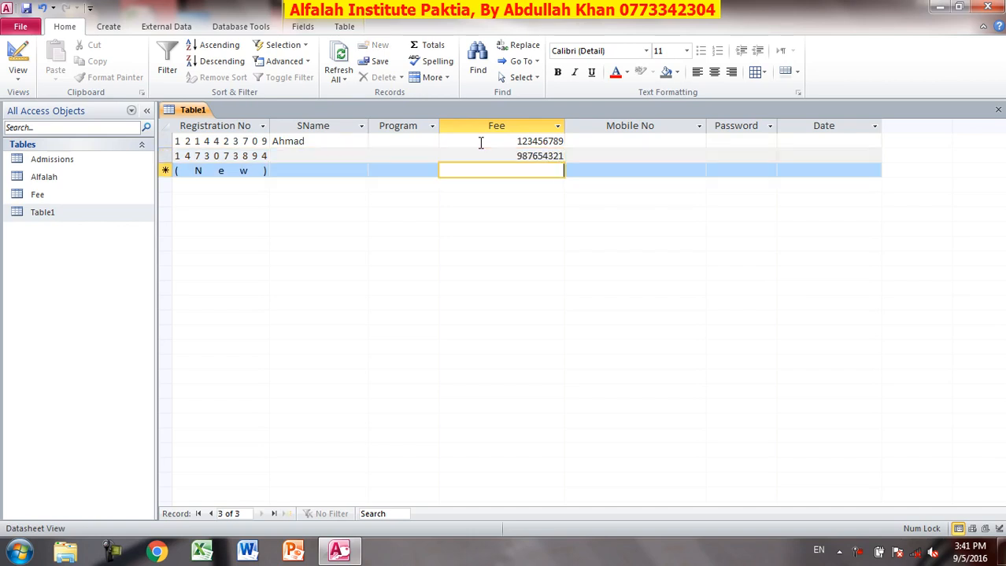
text(987654)
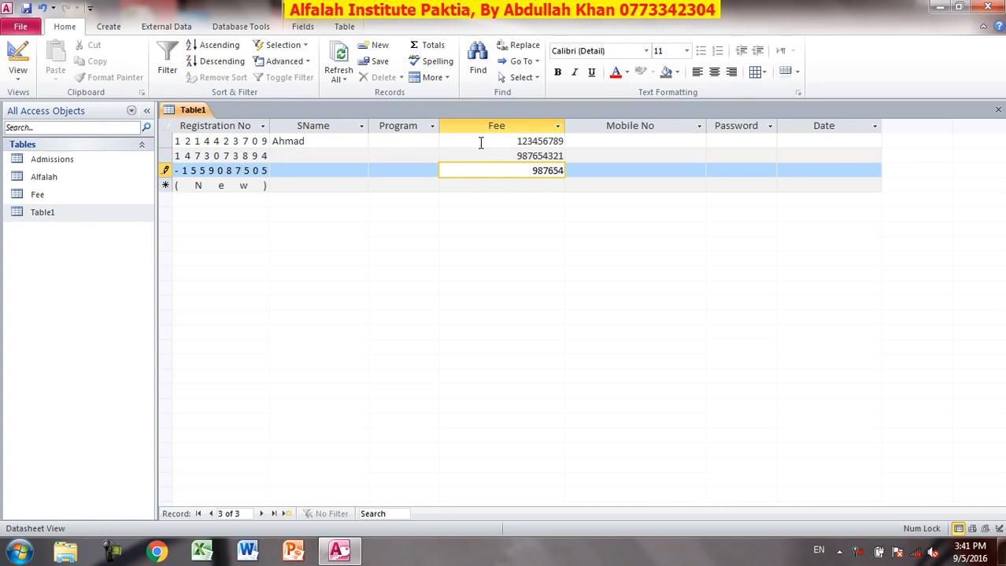
text(3210)
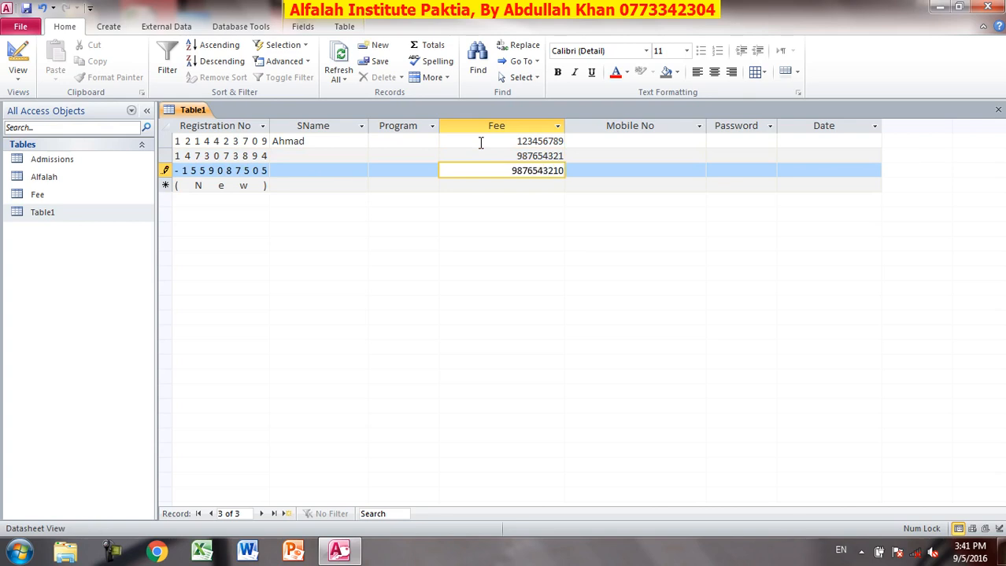
key(Return)
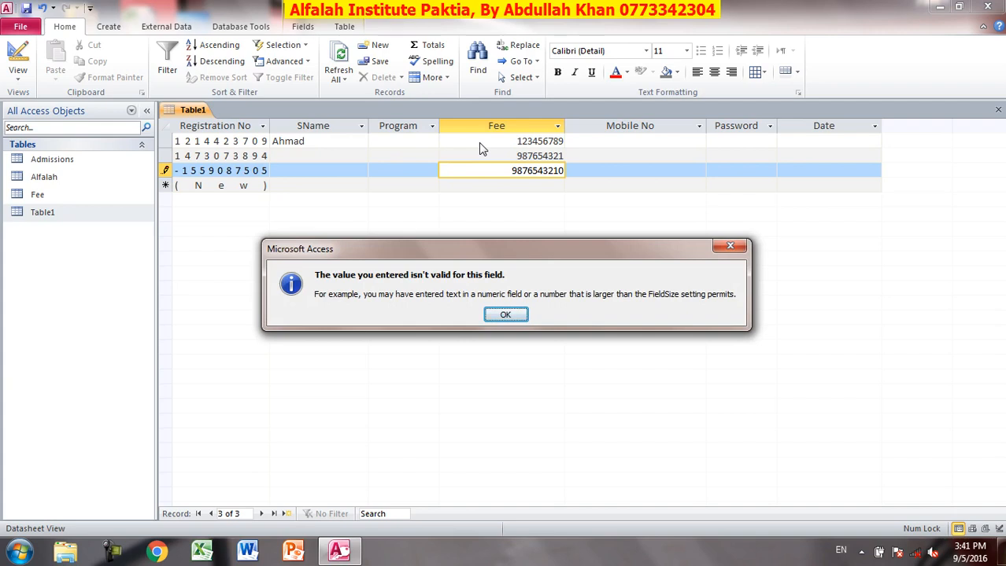
key(Return)
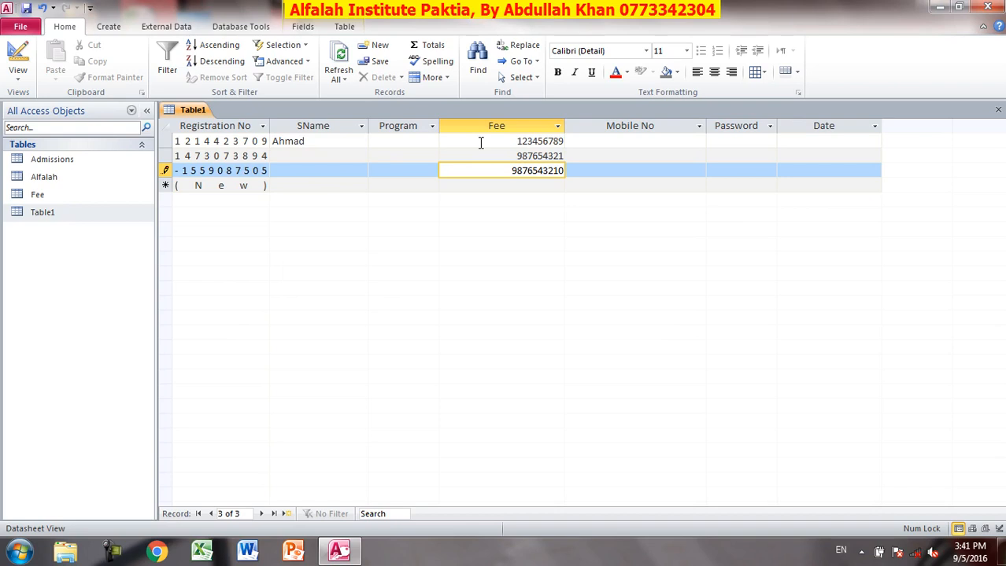
key(Escape)
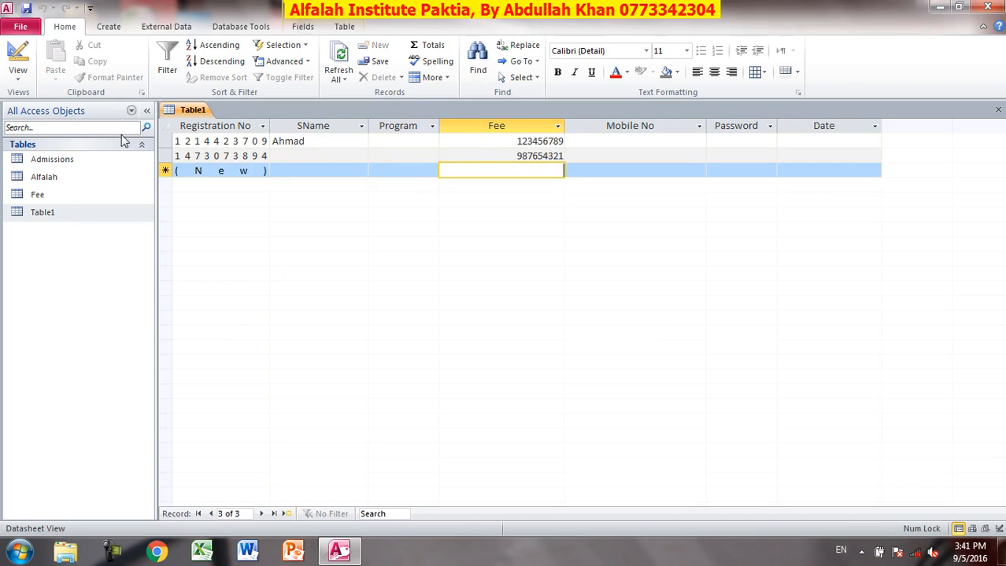
- Delete all records from Table1
key(ctrl+a)
key(Delete)
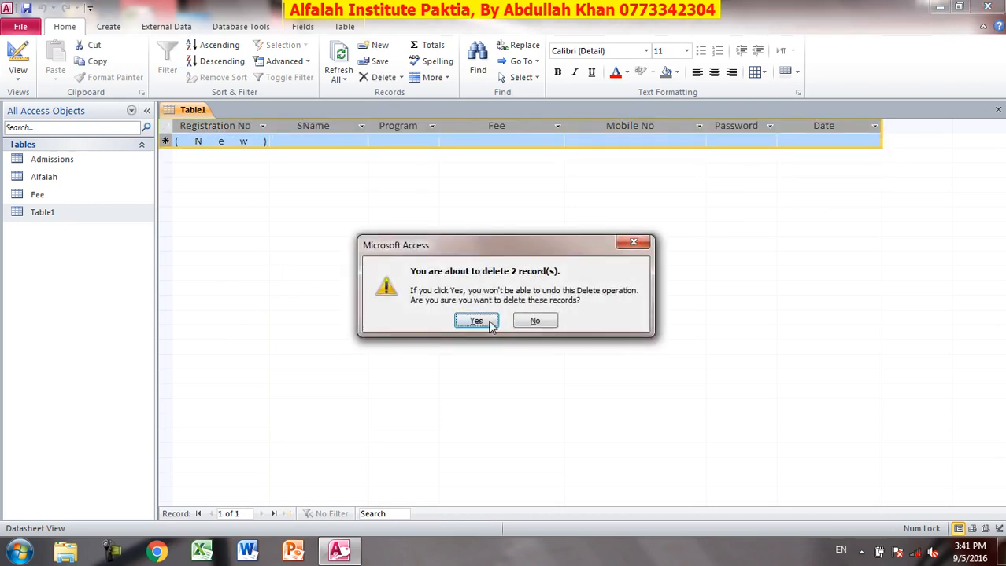
click(479, 317)
- Set the Fee field's size to Byte in the table design, then save the table and return to the datasheet
click(18, 54)
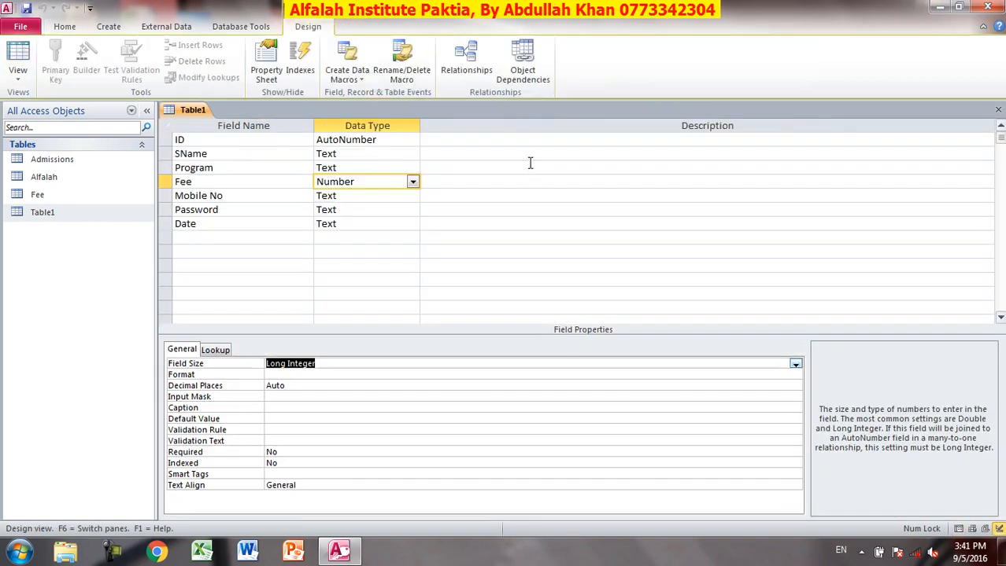
click(796, 365)
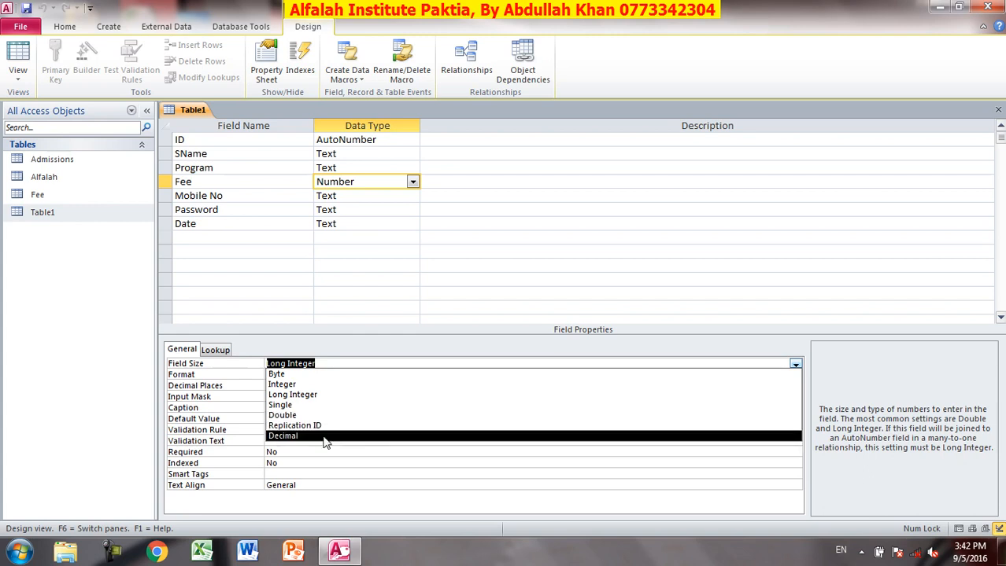
click(322, 375)
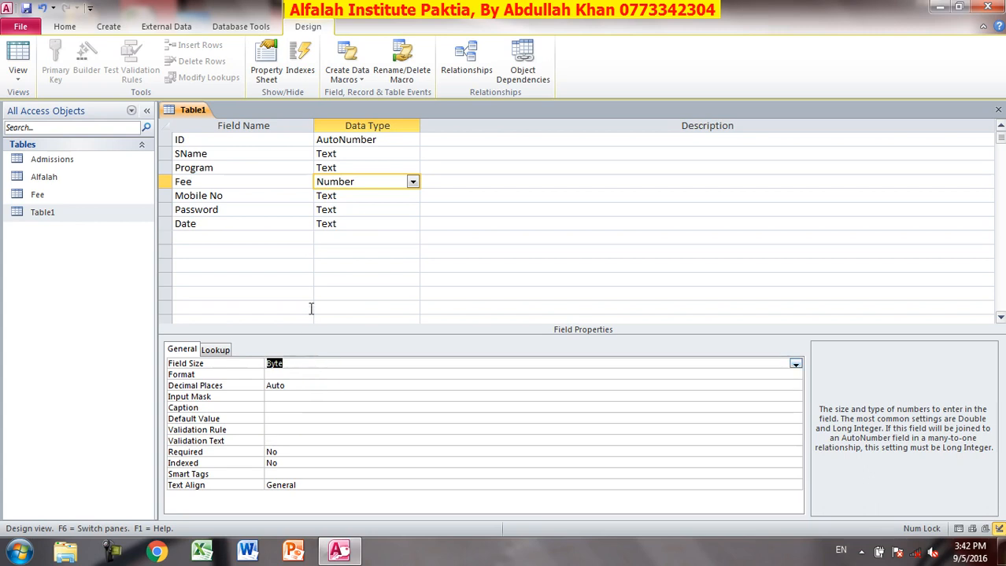
click(17, 56)
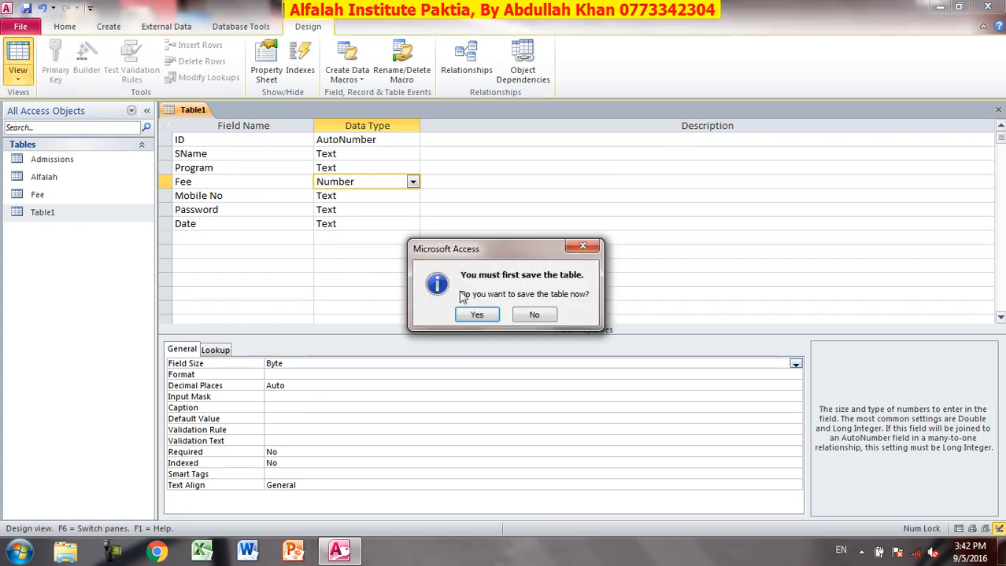
click(475, 314)
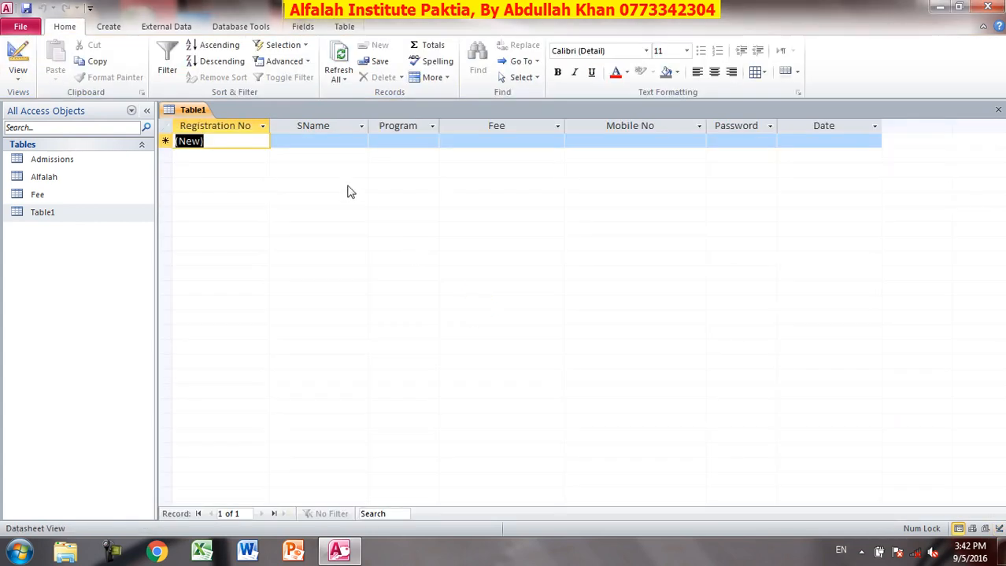
- Try to enter 300 as the Fee of a new record
click(477, 143)
text(300)
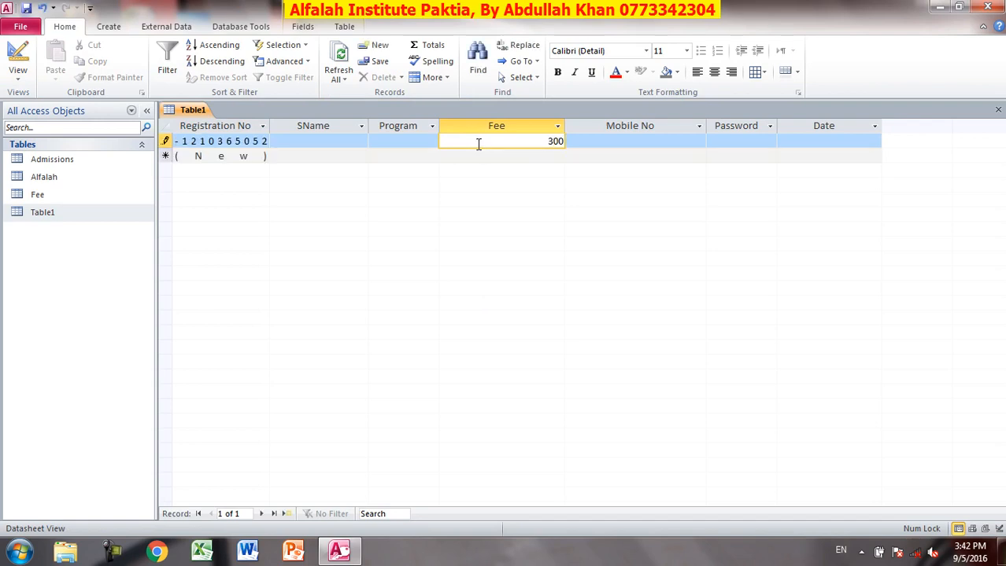
key(Tab)
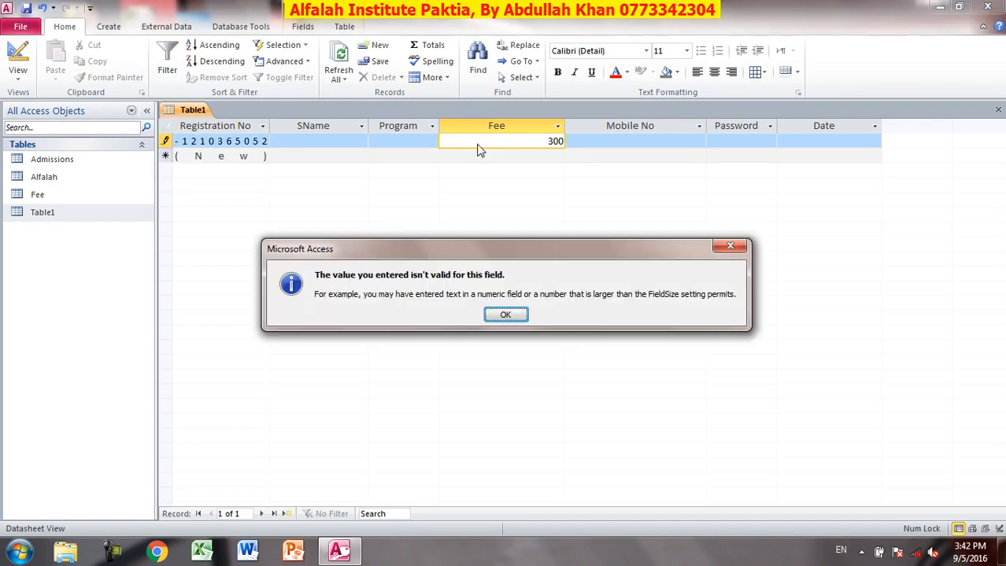
key(Return)
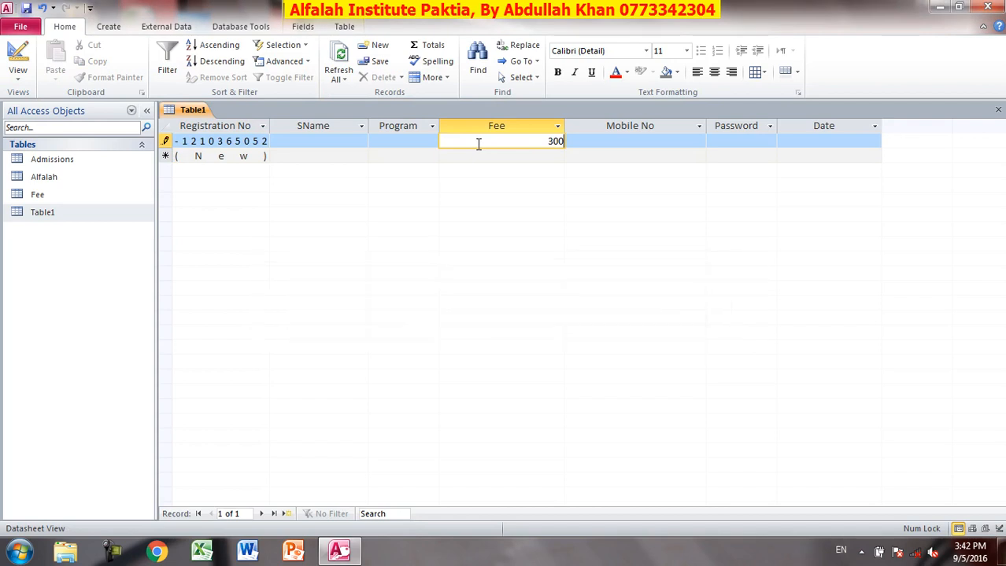
- Try replacing the new record's Fee with 256
key(BackSpace)
key(BackSpace)
key(BackSpace)
text(256)
key(Return)
key(Return)
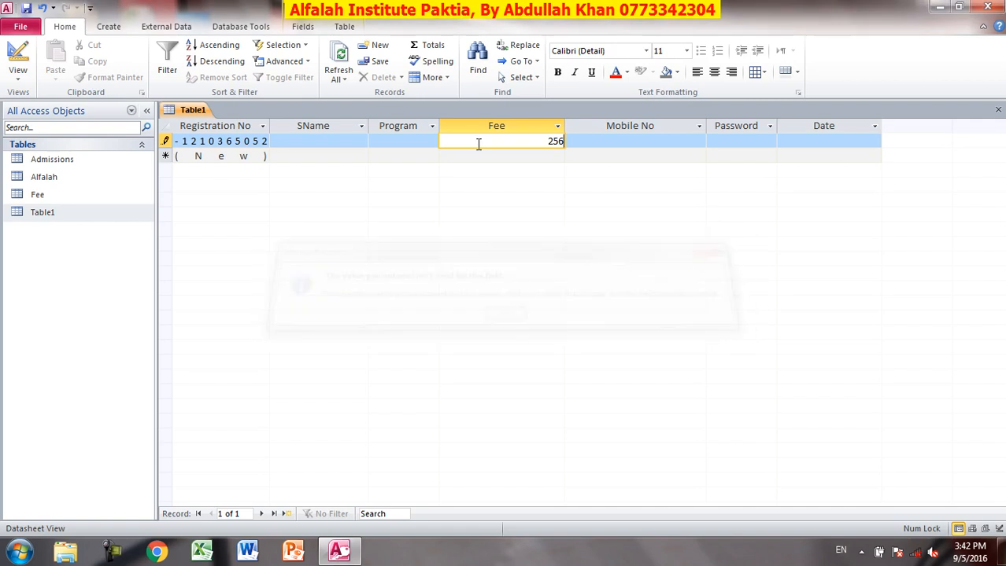
- Change the new record's Fee to 255 and save the record
key(BackSpace)
key(BackSpace)
key(BackSpace)
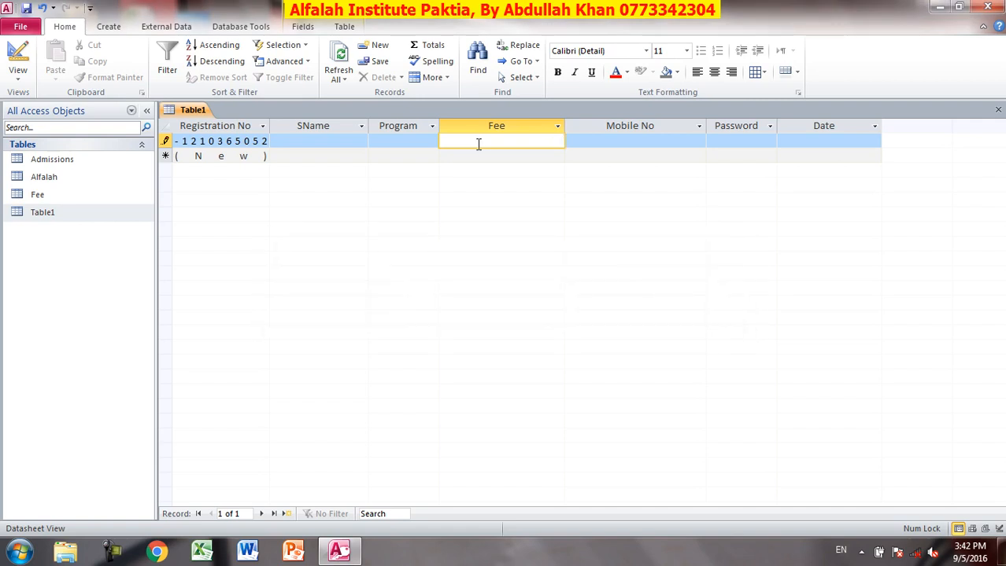
text(255)
key(Down)
- Delete the record with the 255 fee so that the table is empty
key(ctrl+a)
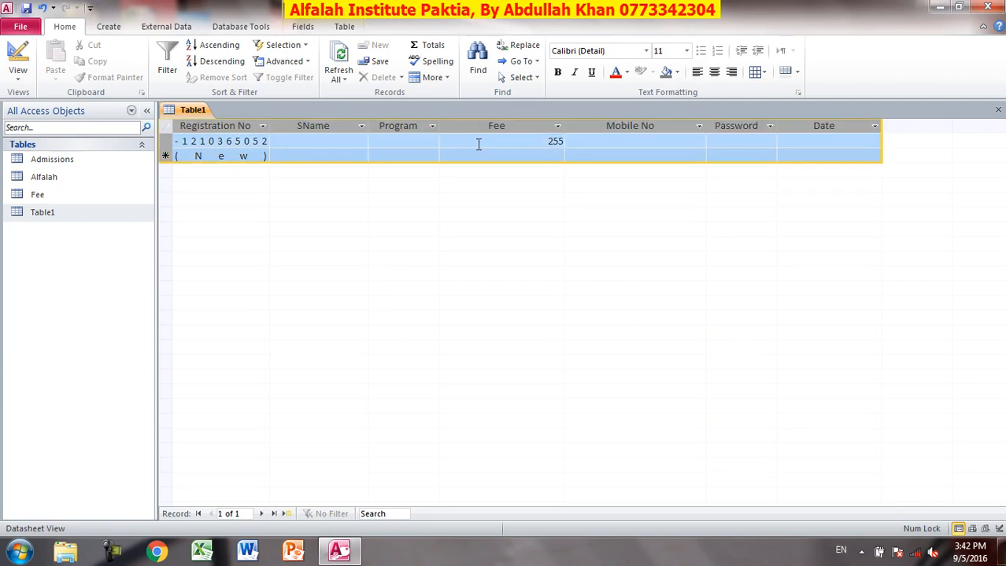
key(Delete)
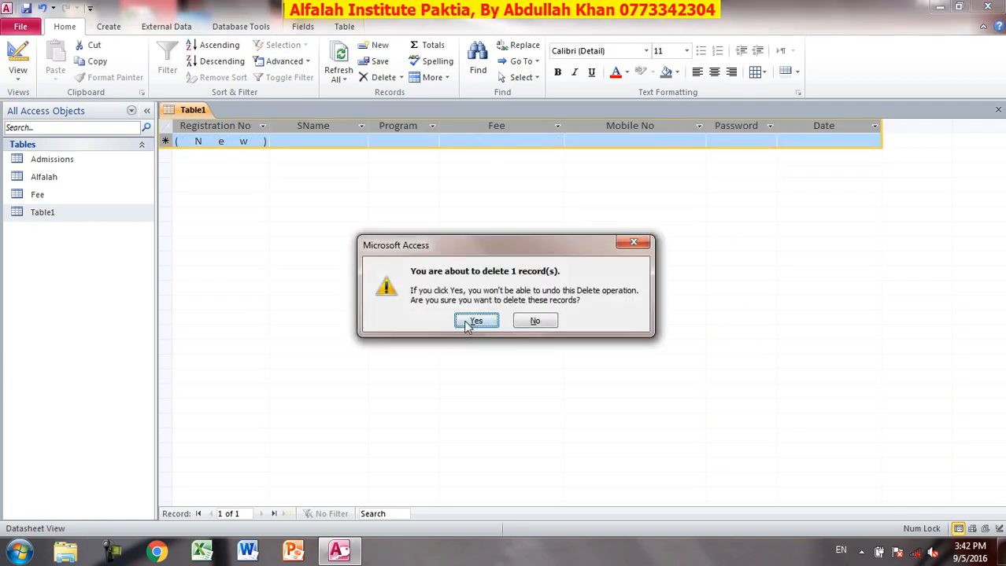
click(475, 321)
- Change the Fee field's size to Integer in the table design, then save the table and return to the datasheet
click(17, 61)
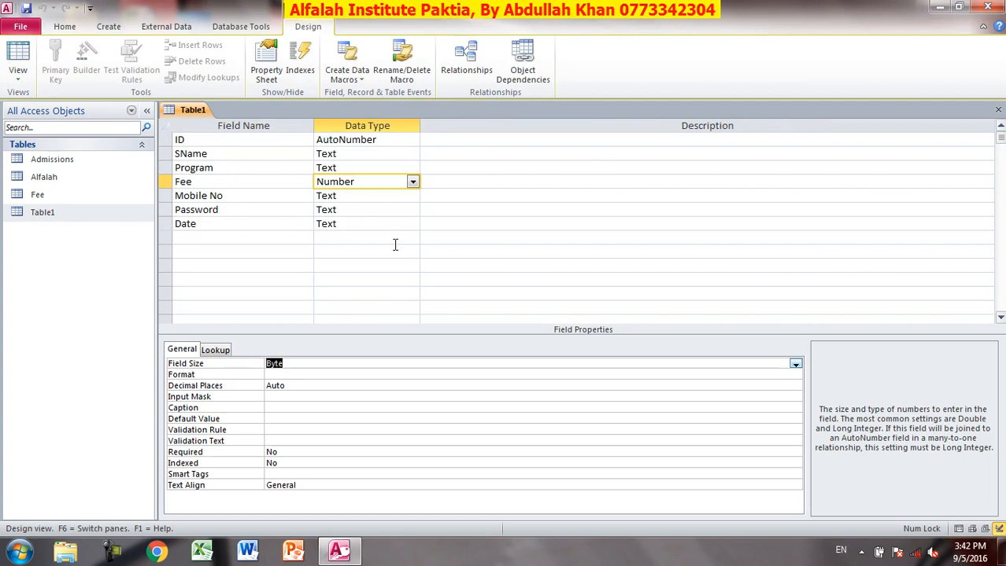
click(794, 366)
click(386, 384)
click(17, 62)
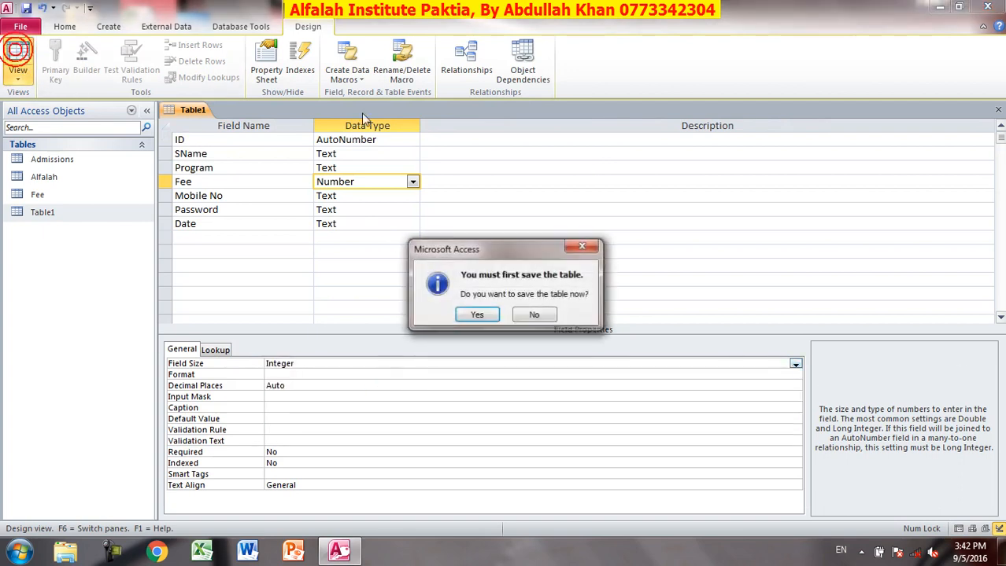
click(478, 317)
- Enter 32668 as the Fee of a new record and move on to the next record
click(478, 142)
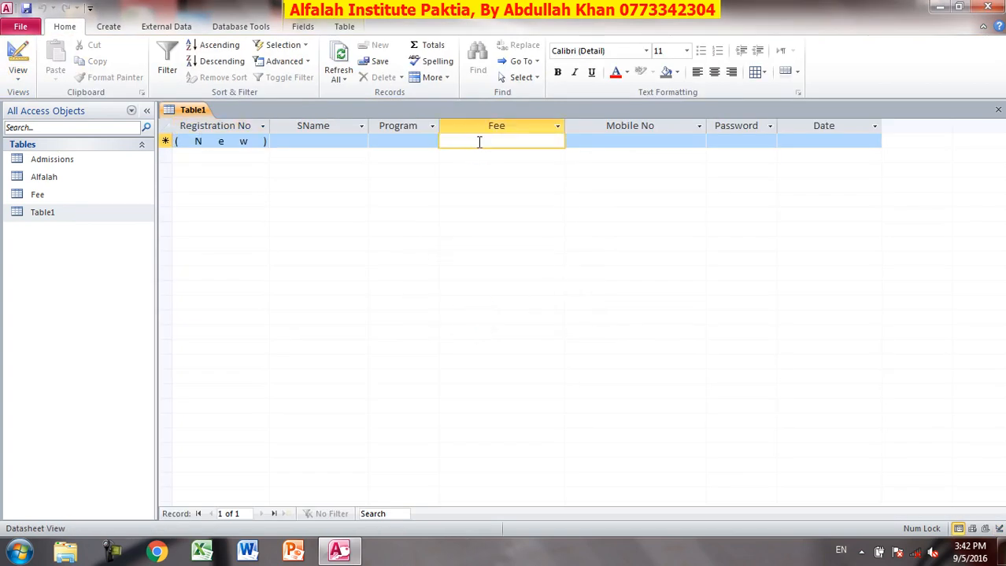
text(326)
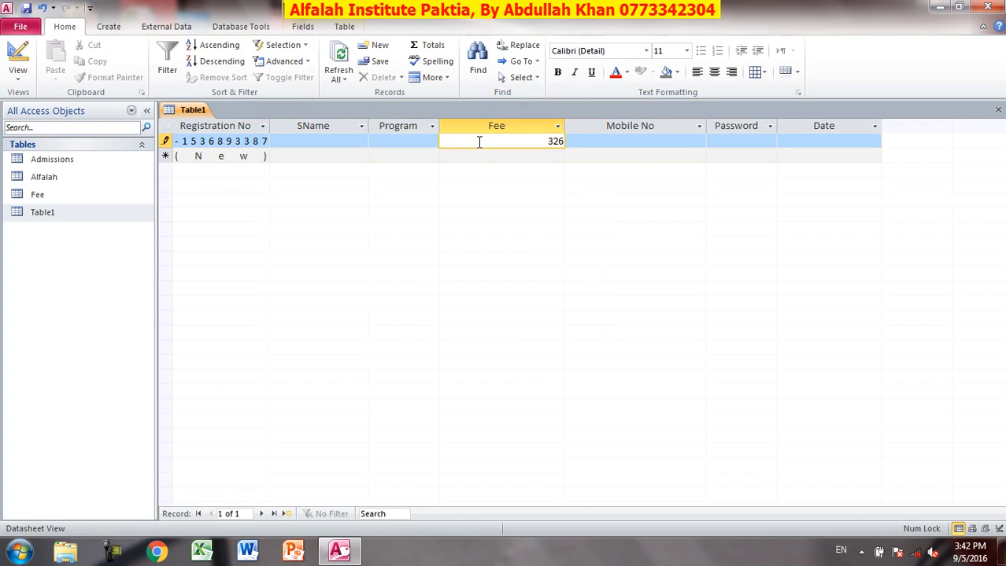
text(68)
key(Down)
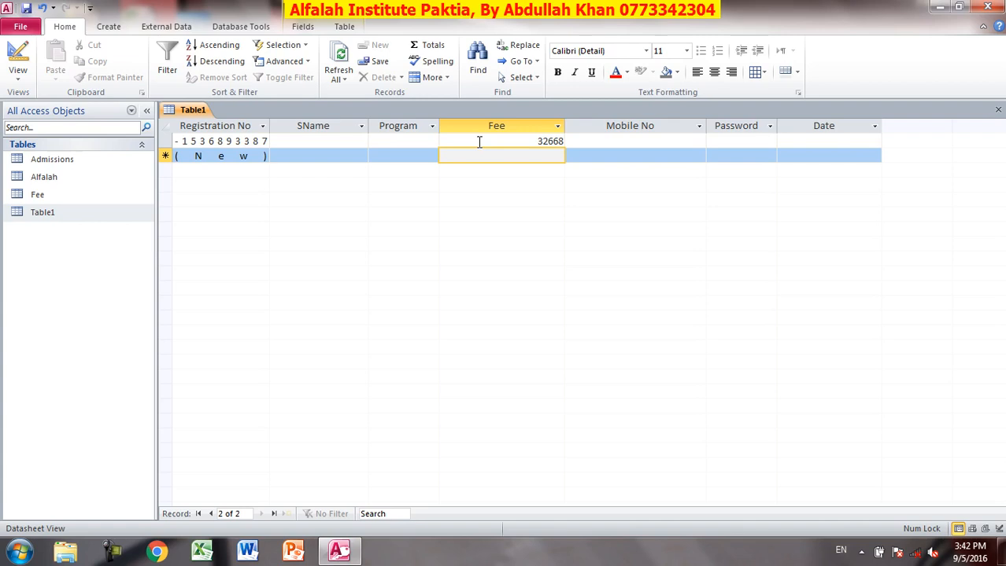
- Try to enter 32868 as the second record's Fee
text(32)
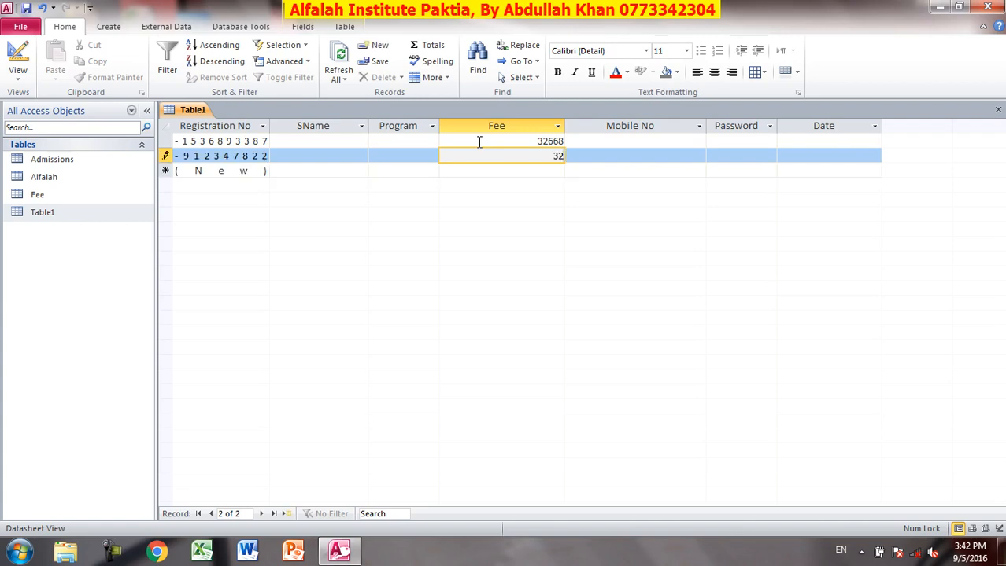
text(868)
key(Down)
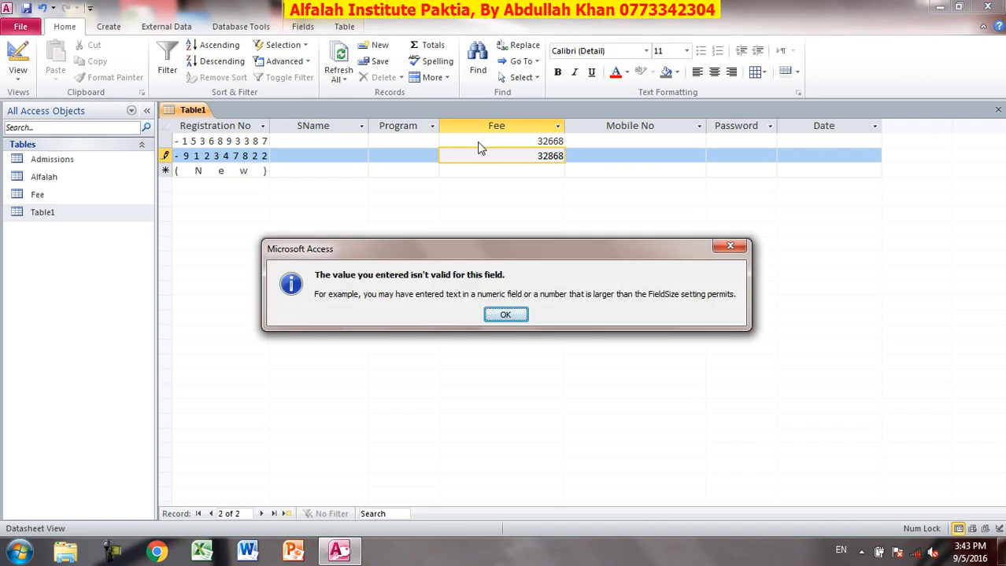
key(Return)
- Try changing the second record's Fee to 32768
key(BackSpace)
key(BackSpace)
key(BackSpace)
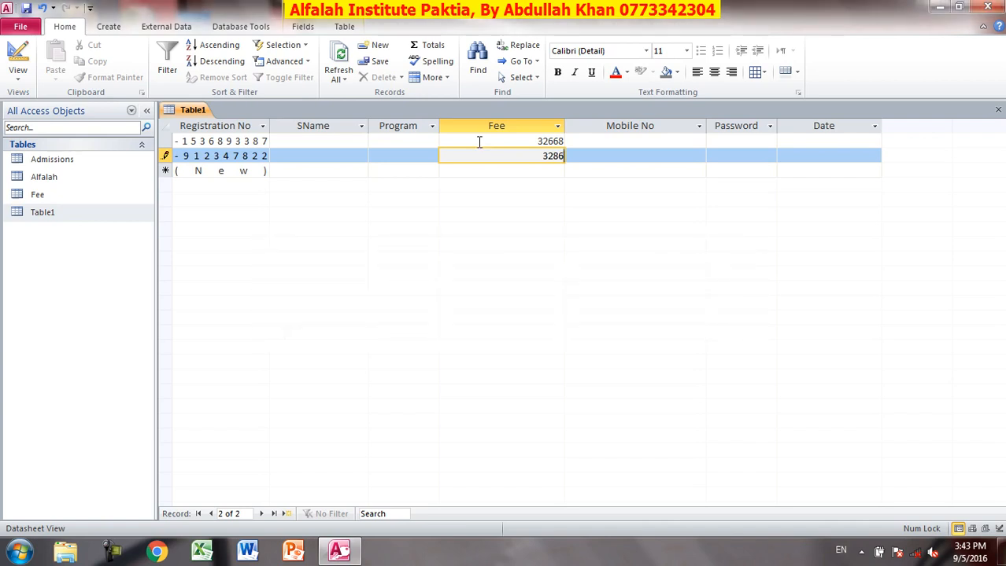
text(768)
key(Return)
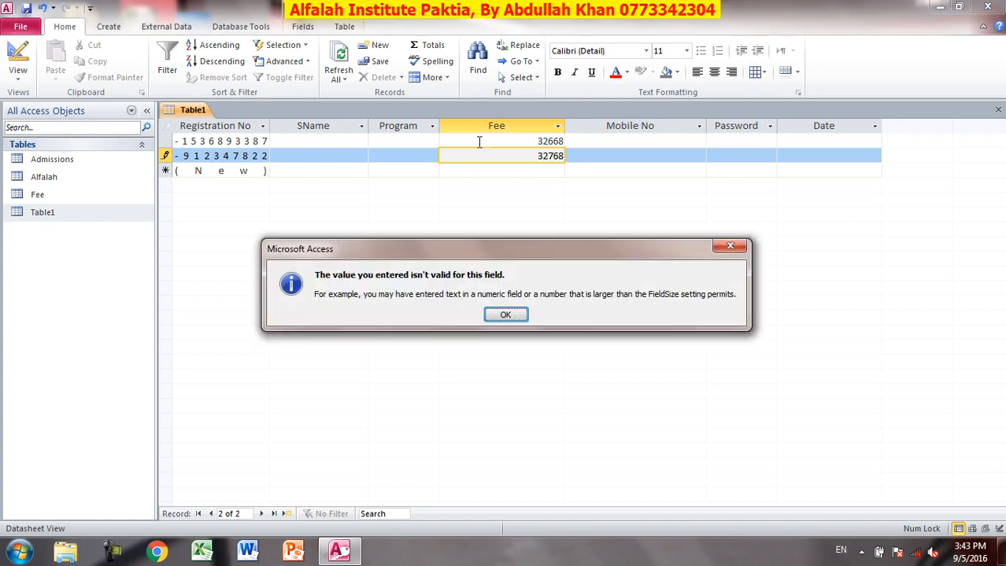
key(Return)
- Set the second record's Fee to 32767 and move on to the next record
key(BackSpace)
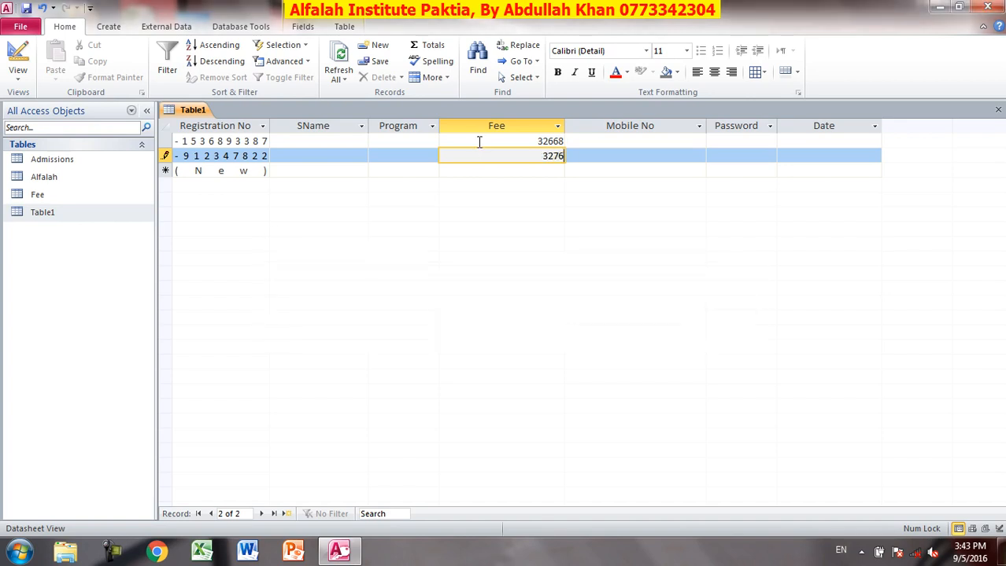
text(7)
key(Down)
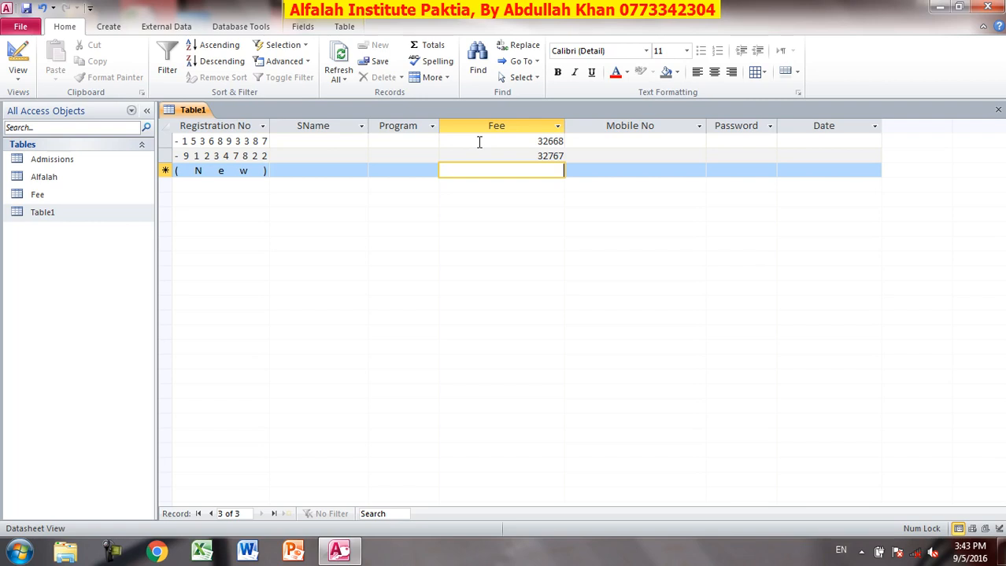
- Delete all records from Table1 and confirm the deletion
key(ctrl+a)
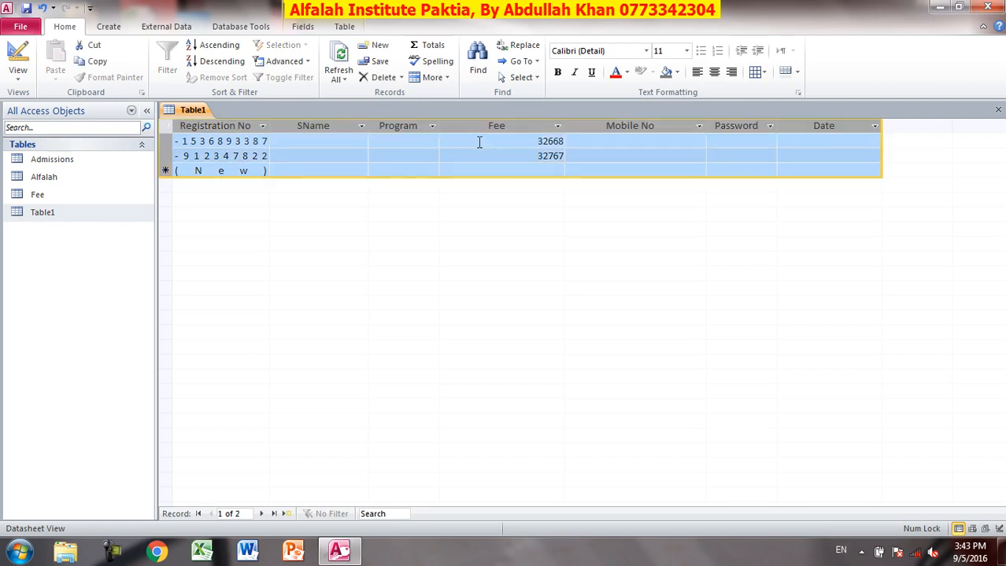
key(Delete)
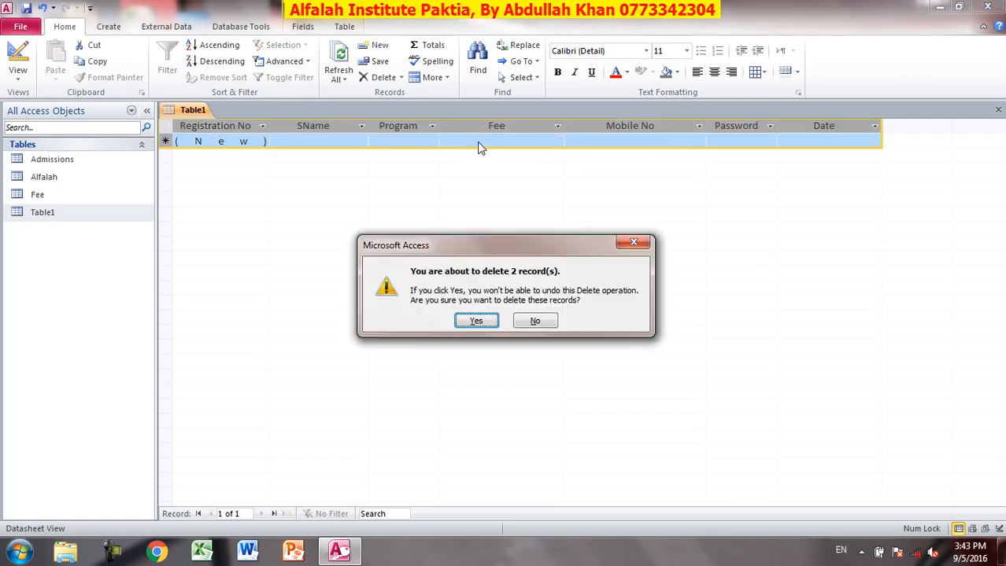
click(474, 322)
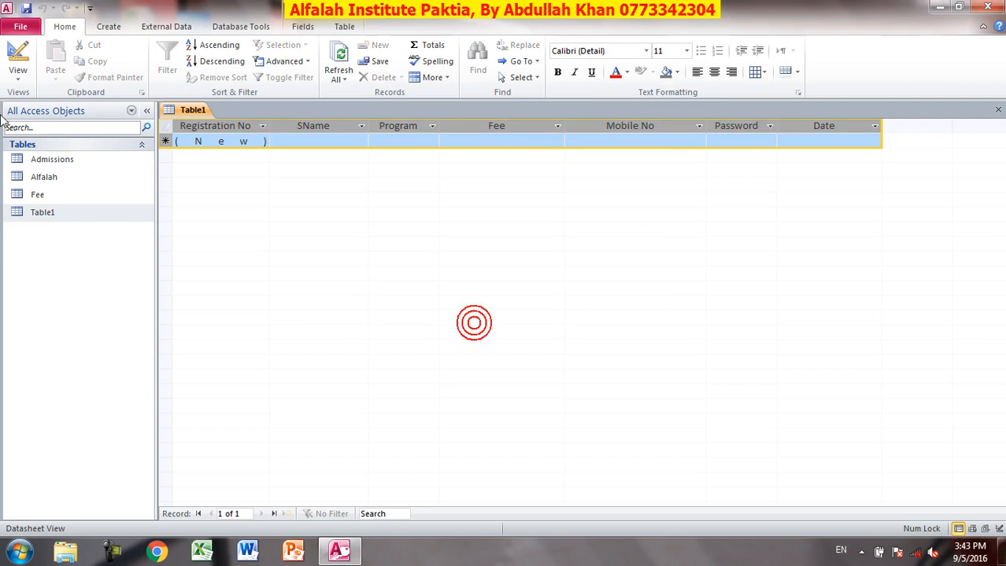
- Change the Fee field's size to Long Integer in the table design
click(18, 56)
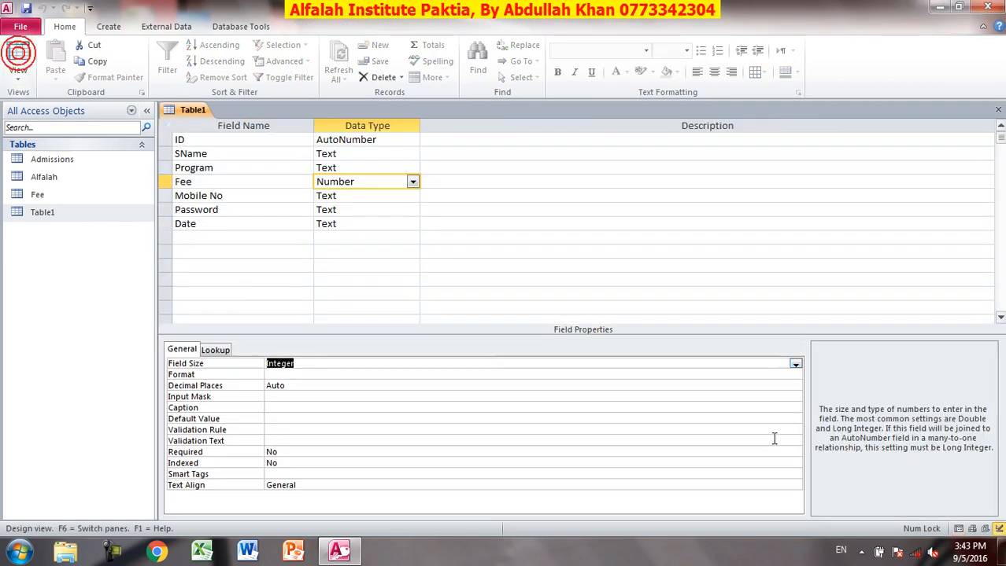
click(793, 374)
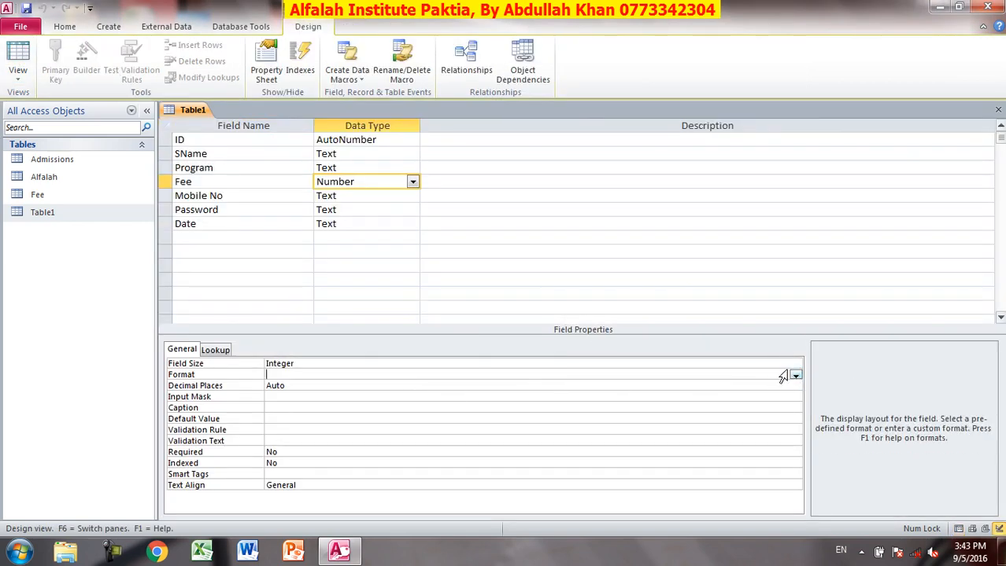
click(791, 365)
click(795, 366)
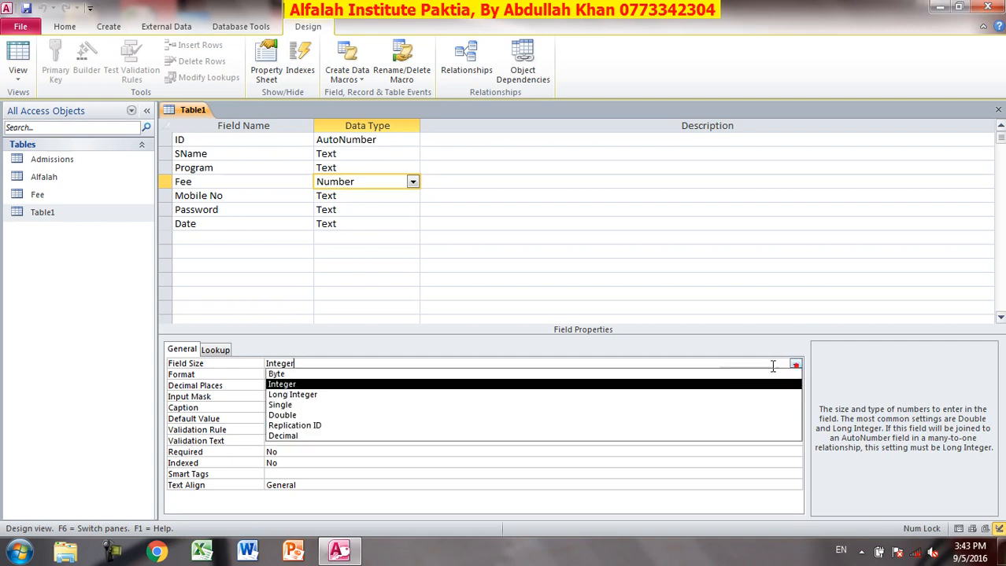
click(504, 394)
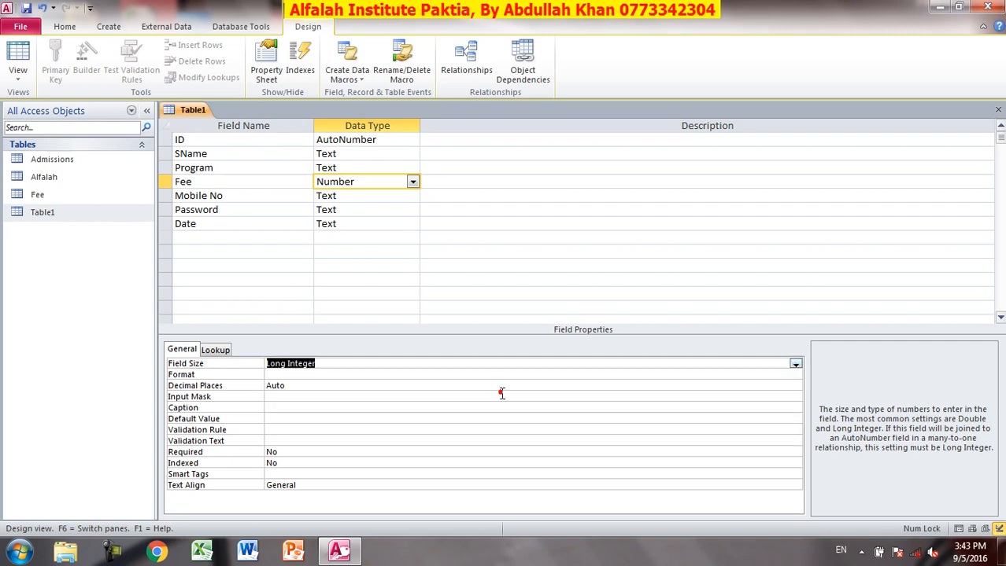
- Set the Fee field's format to #[red], then save the table and return to the datasheet
click(275, 376)
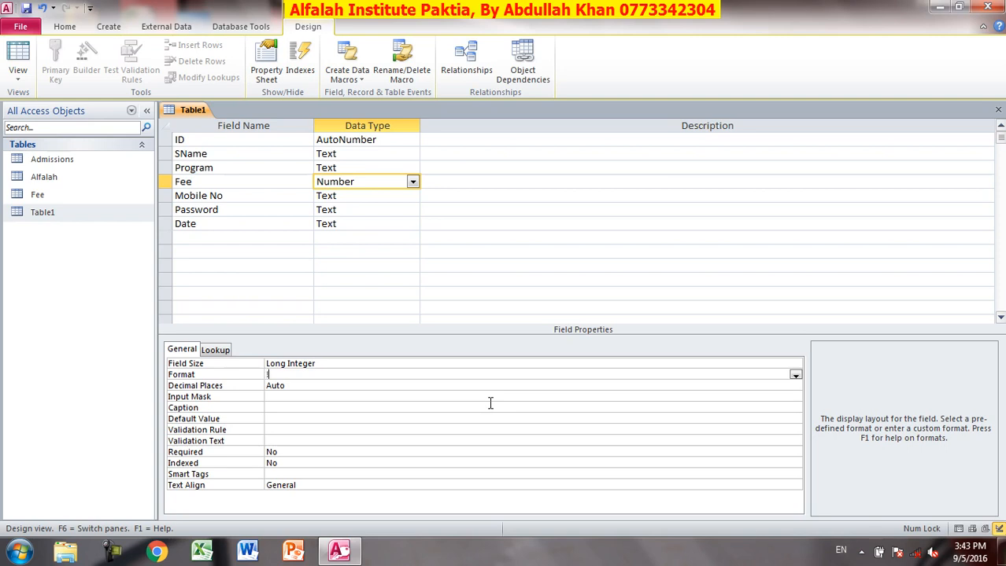
key(BackSpace)
text(#)
text(!)
text(red)
text(])
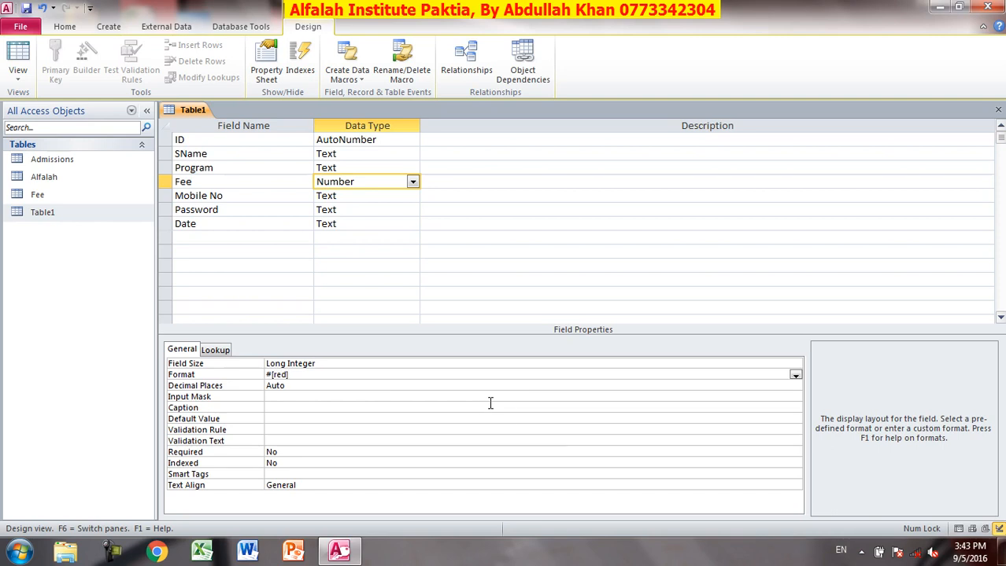
click(17, 62)
click(472, 312)
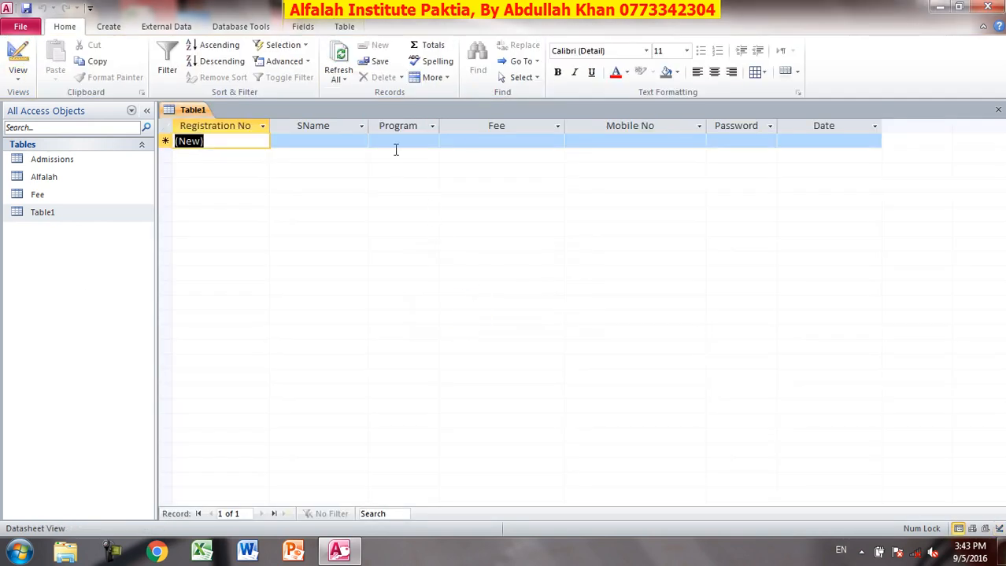
- Enter 2343 as the Fee of a new record and move on to the next record
click(488, 144)
text(sdfd)
key(BackSpace)
key(BackSpace)
key(BackSpace)
key(BackSpace)
text(2343)
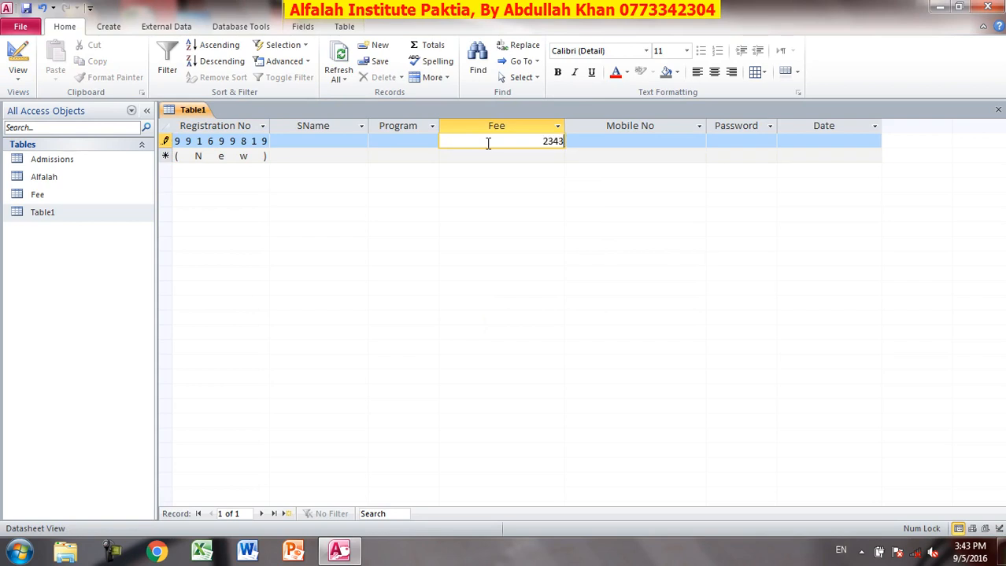
key(Down)
- Fill the Fee of the next seven records with 234234, 234, 2, 34, 234, 2 and 342
text(234234)
key(Down)
text(234)
key(Down)
text(2)
key(Down)
text(34)
key(Down)
key(2)
key(3)
key(4)
key(Down)
key(2)
key(Down)
key(3)
key(4)
key(2)
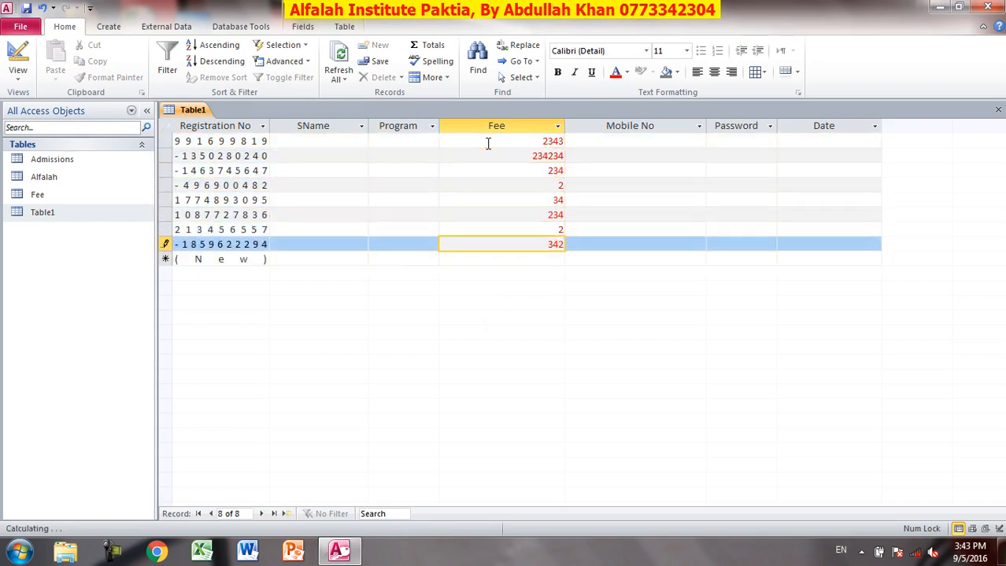
- Add eight more records with Fee values 34, 2, 342, 34, 24, 23, 423 and 4
key(Down)
key(3)
key(4)
key(Down)
key(2)
key(Down)
key(3)
key(4)
key(2)
key(Down)
key(3)
key(4)
key(Down)
key(2)
key(4)
key(Down)
key(2)
key(3)
key(Down)
key(4)
key(2)
key(3)
key(Down)
key(4)
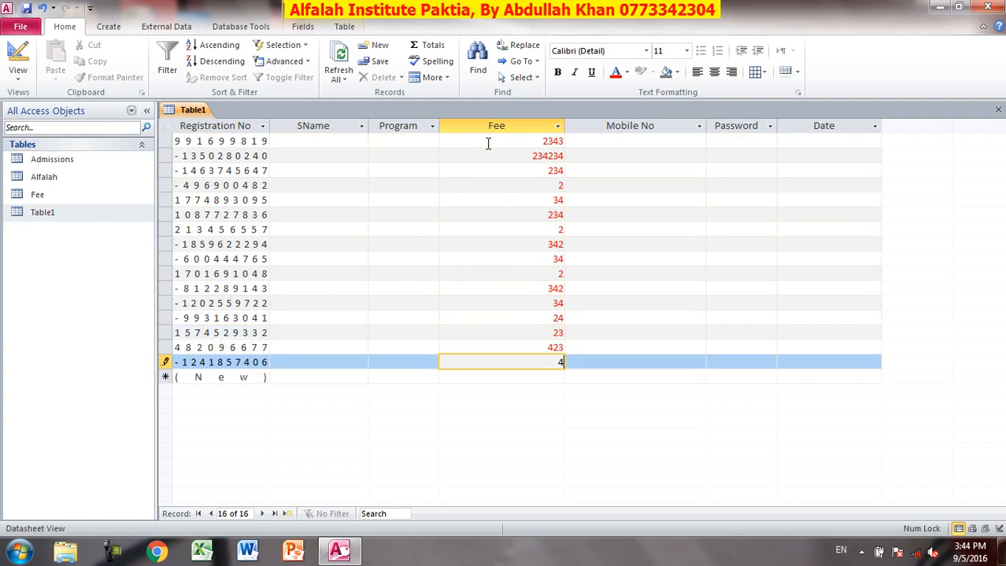
- Delete all the test records from Table1
key(ctrl+a)
key(Delete)
key(Return)
- Clear the Fee field's format and set its decimal places to 2 in the design, then save and return to the datasheet
click(15, 54)
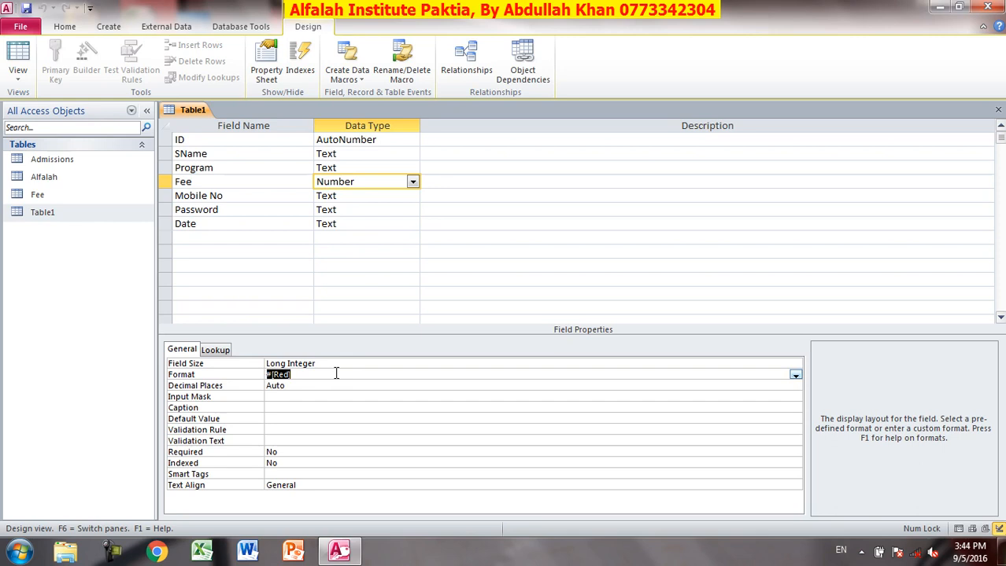
key(BackSpace)
click(311, 386)
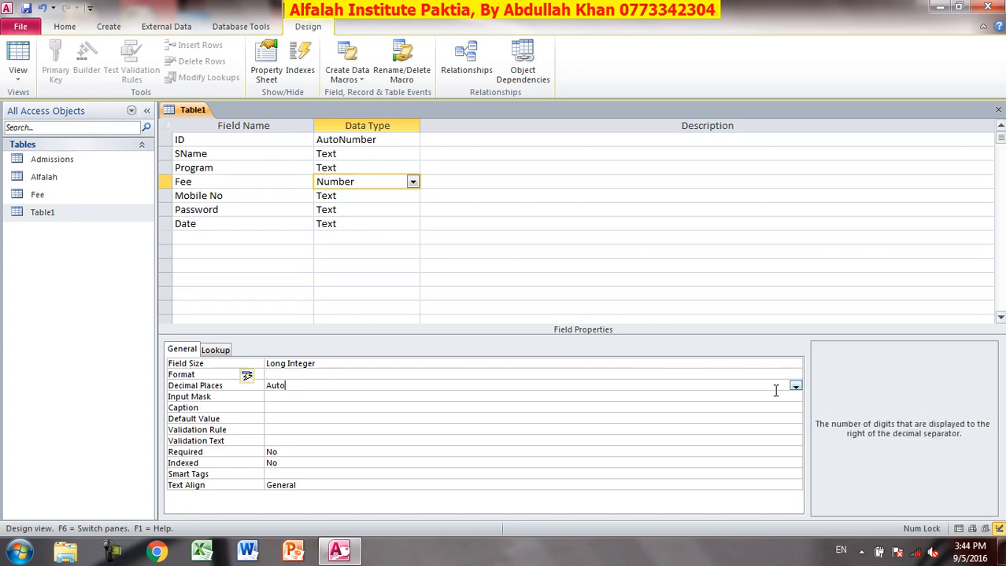
click(795, 387)
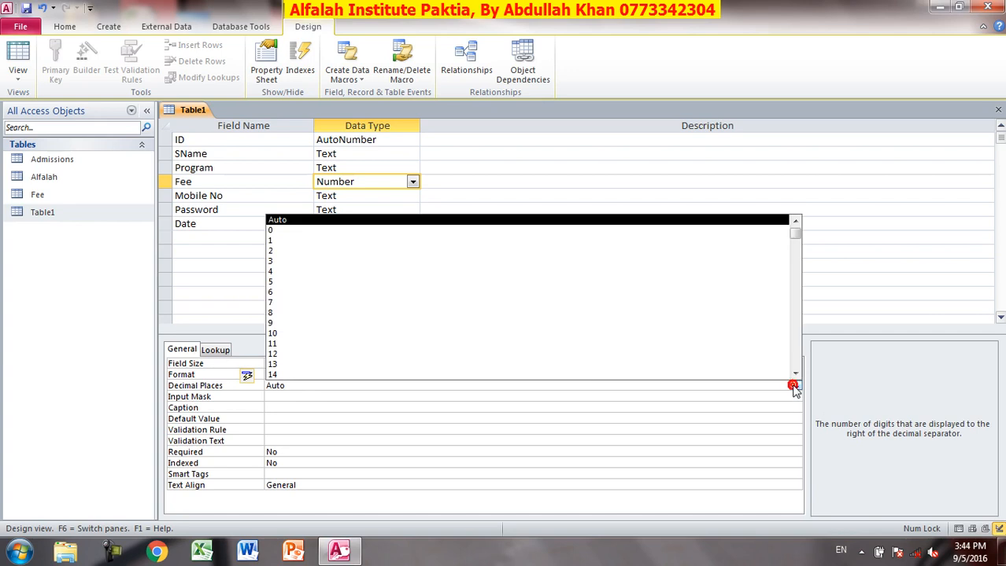
click(305, 252)
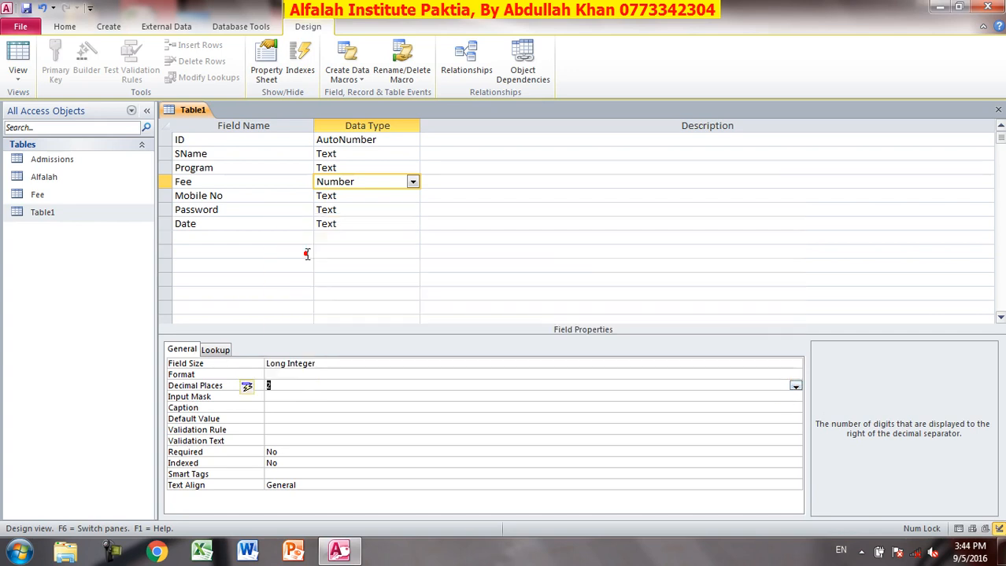
click(10, 75)
click(482, 313)
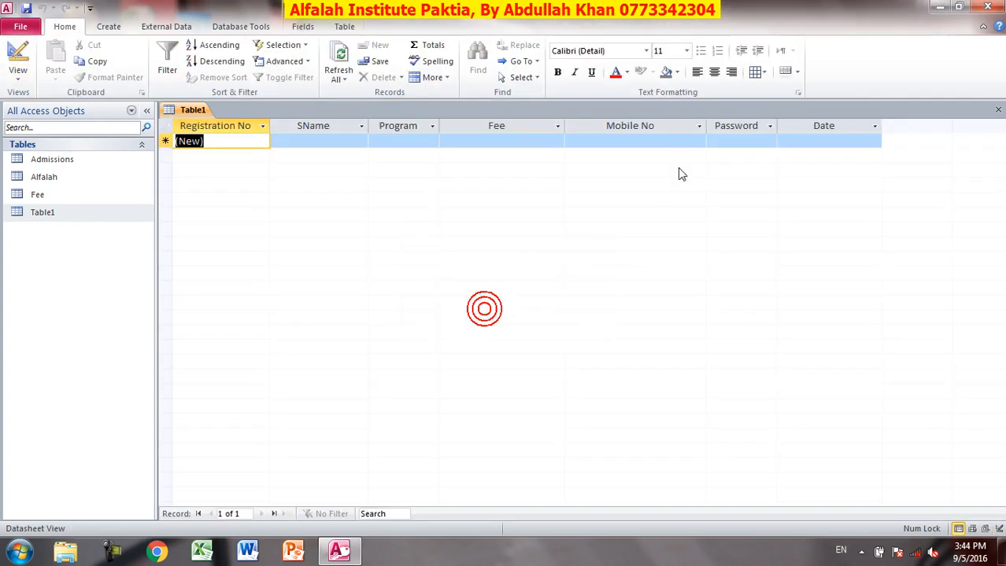
- Enter 500 as the Fee of a new record, then reopen the table design to check the field's decimal places
click(515, 142)
text(500)
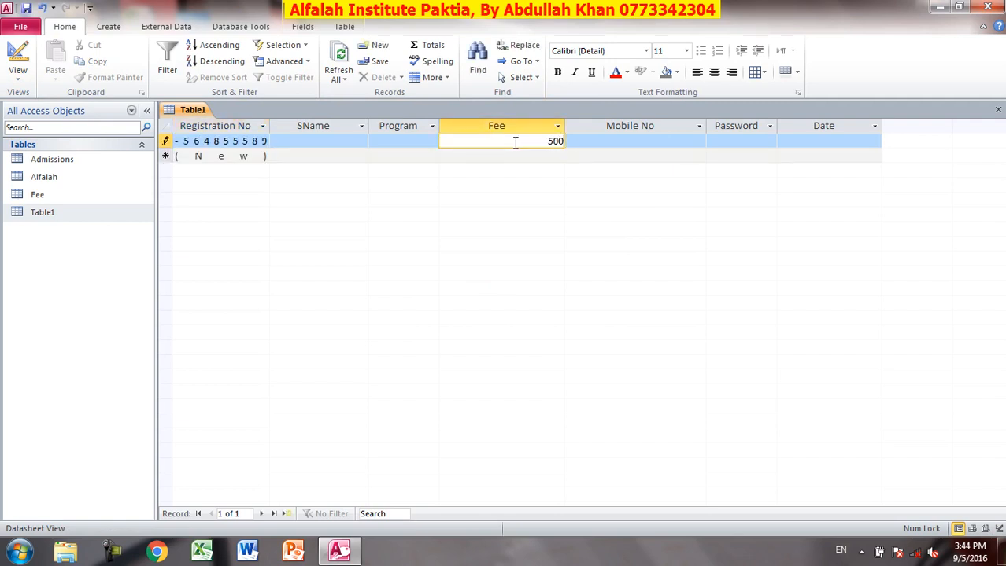
key(shift+Return)
key(F2)
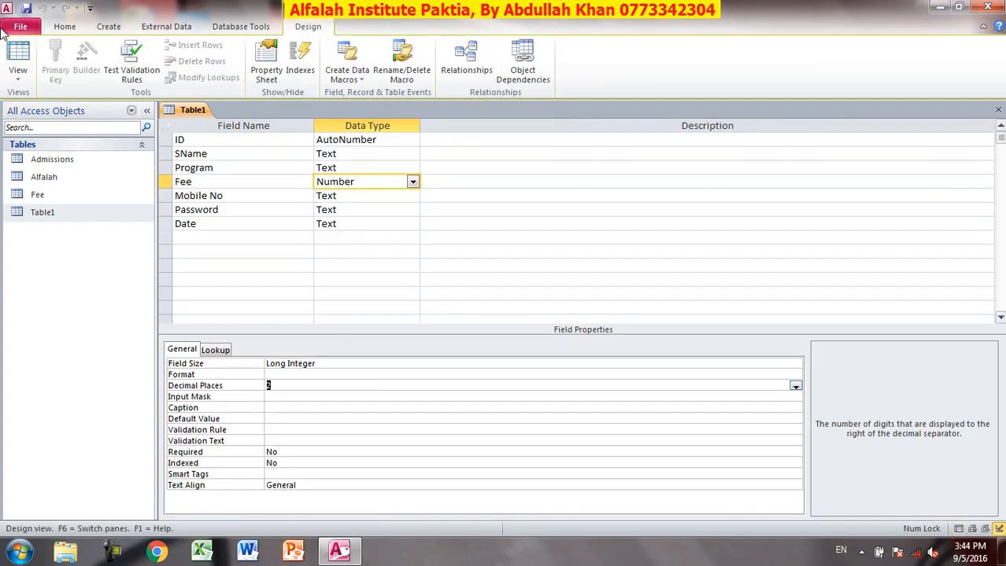
- Return to the datasheet and enter 666.5678 as the second record's Fee
click(17, 55)
click(522, 152)
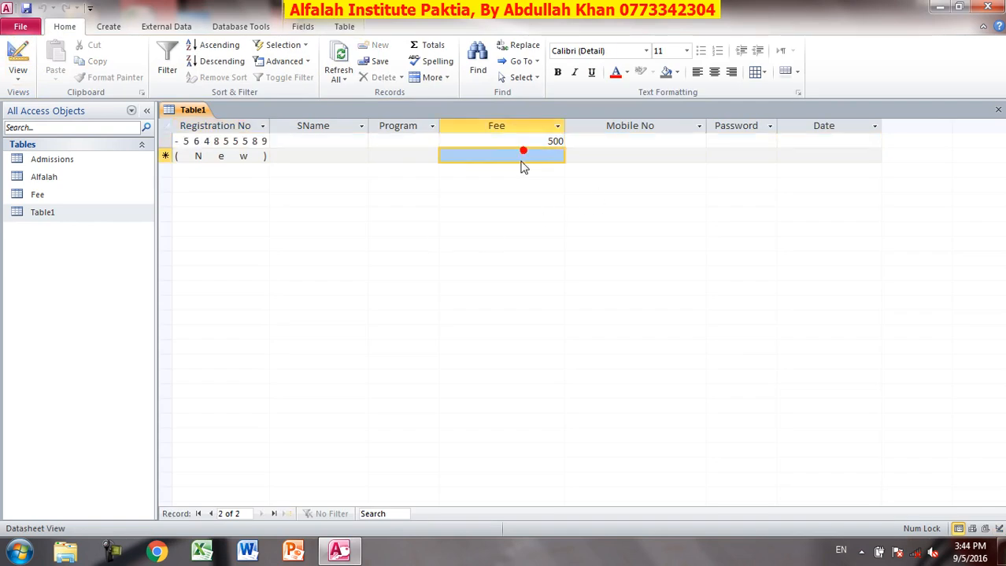
text(6)
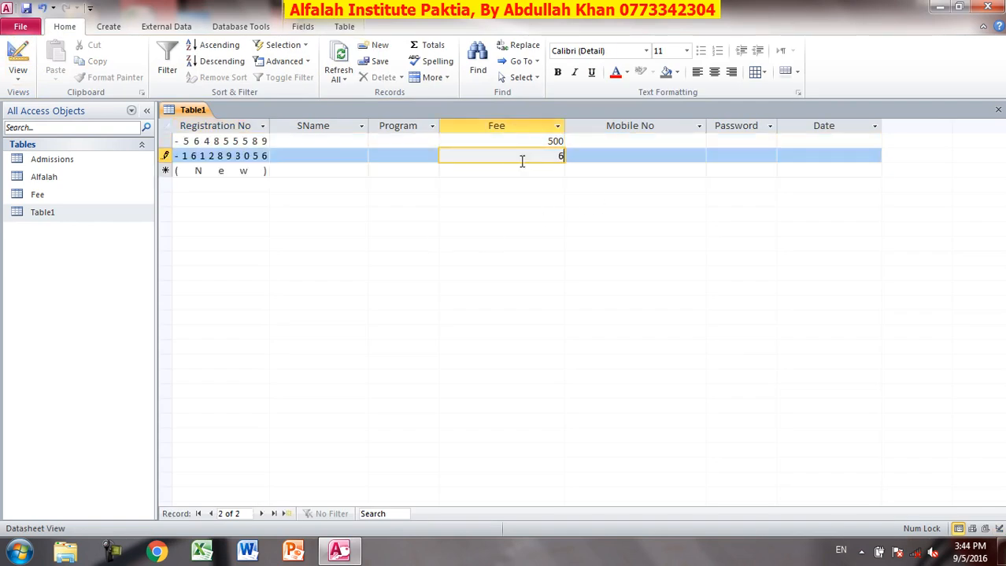
text(66.5678)
key(Down)
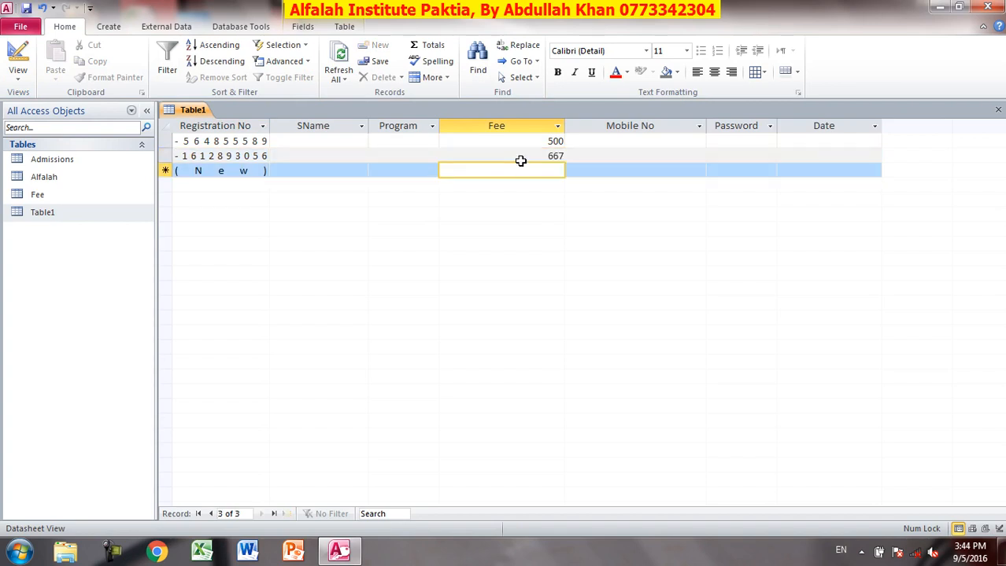
- Check the Fee field's decimal places in the table design, then close Table1
click(17, 59)
click(268, 385)
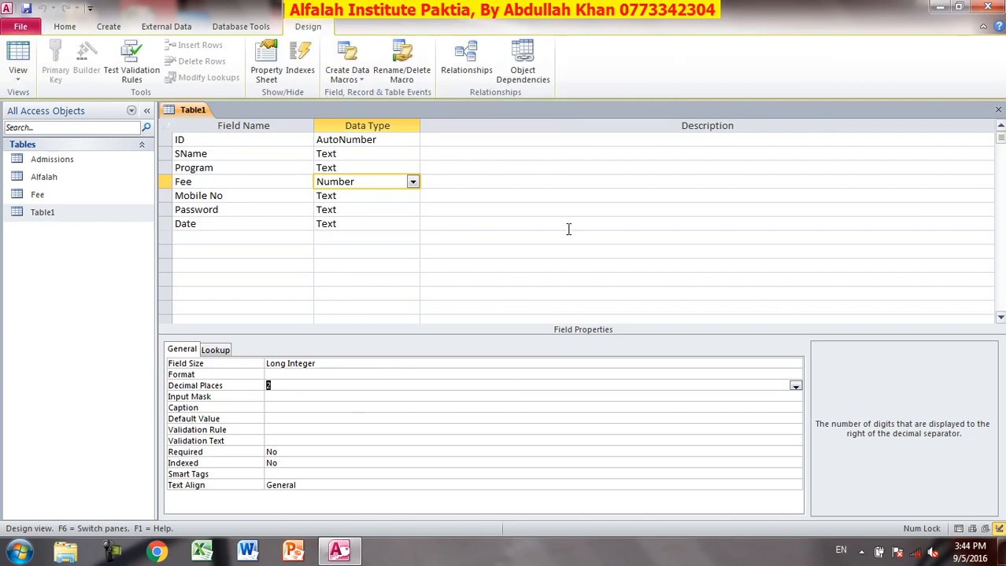
click(997, 110)
- Create a new table, save it as Table2 and open its design
click(103, 25)
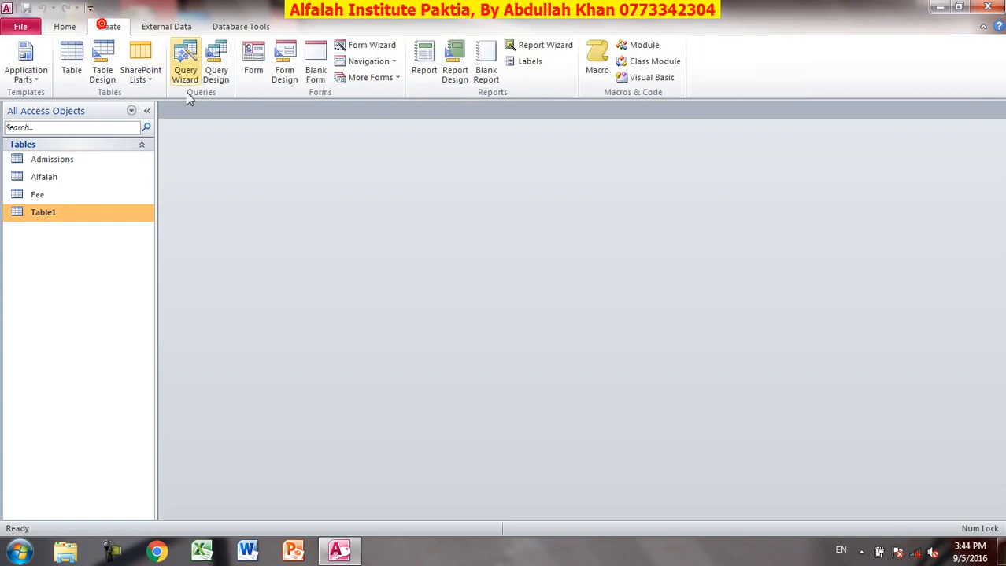
click(71, 59)
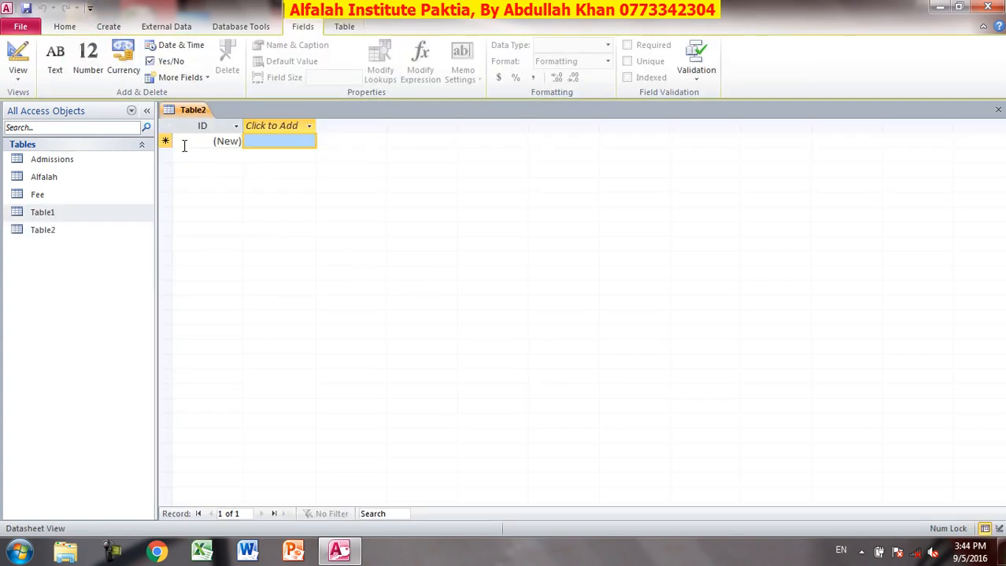
click(17, 57)
click(507, 218)
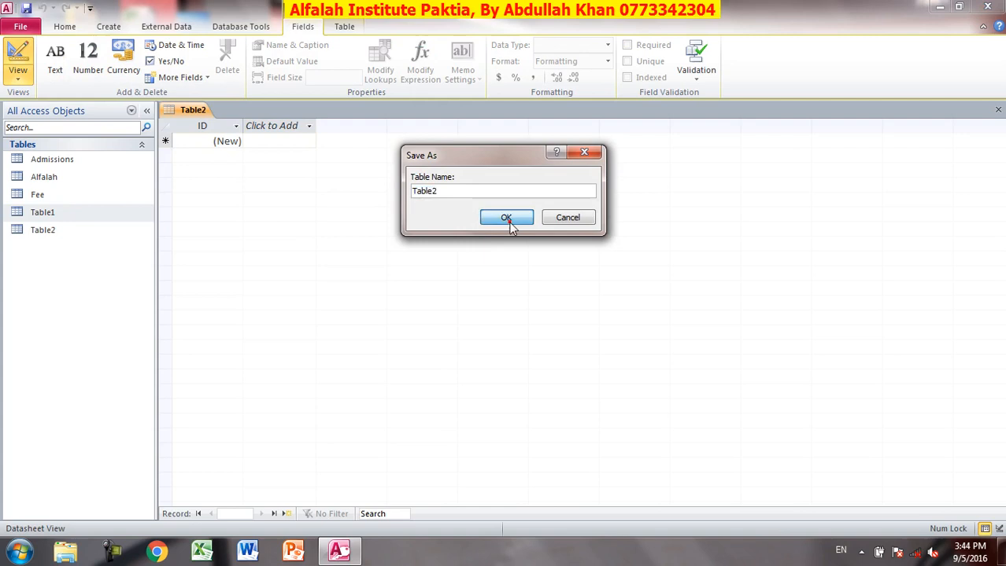
- Add the fields Name and Program with the Text data type below Table2's ID field
click(233, 154)
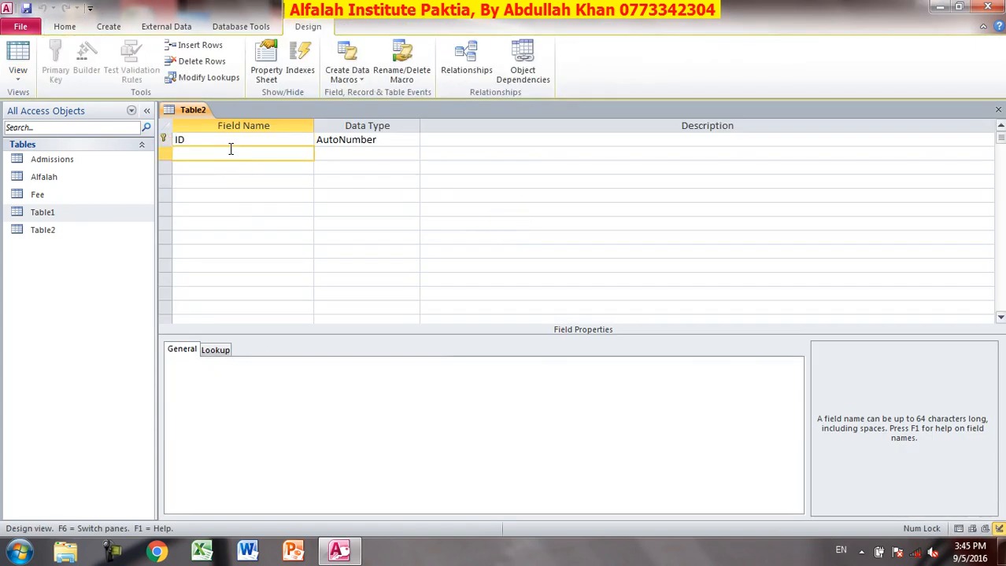
text(Name)
key(Return)
key(Return)
key(Return)
key(Return)
text(Progr)
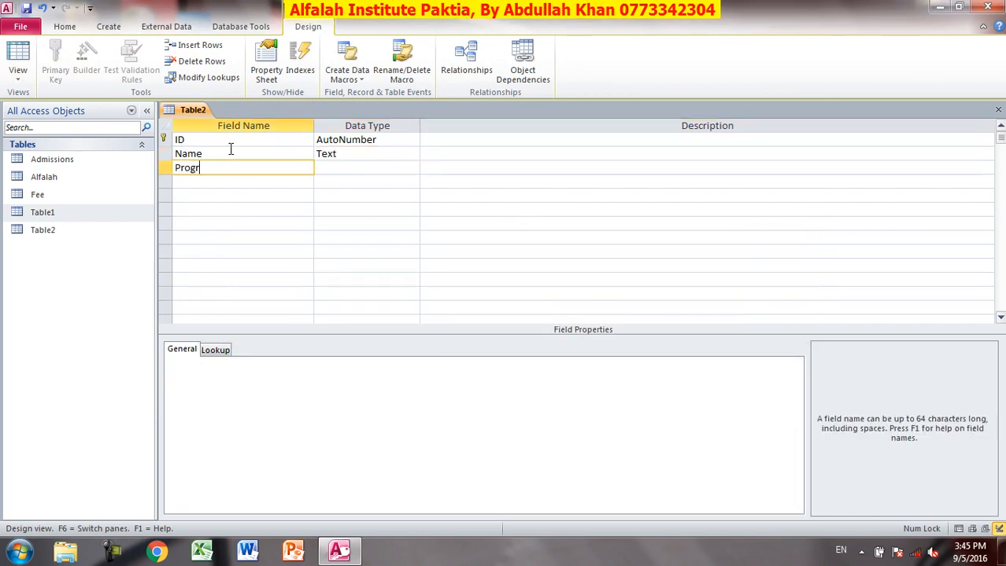
key(Return)
key(Return)
key(Return)
- Add a Fee field with the Number data type to Table2
text(Fee)
key(Return)
text(n)
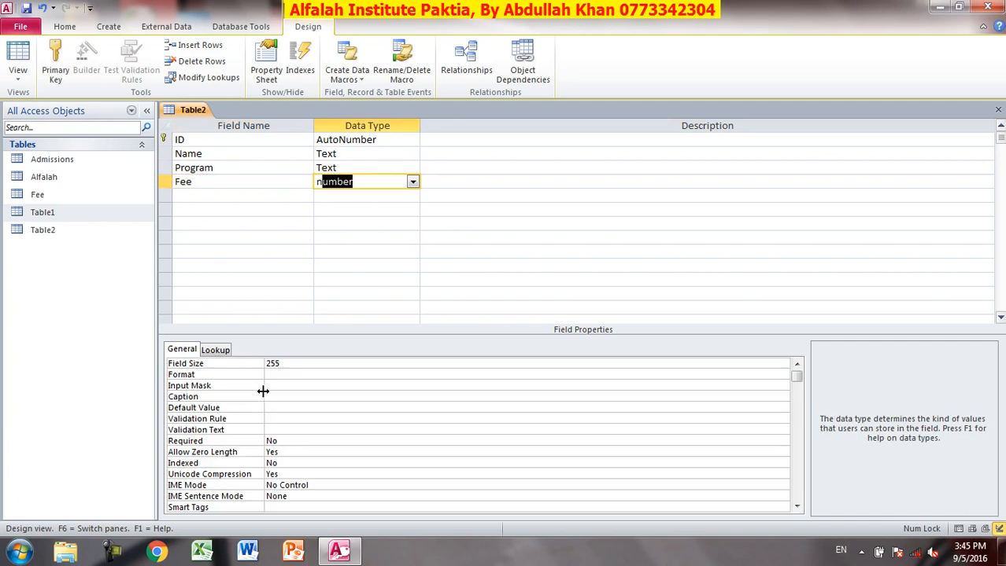
click(306, 382)
click(364, 183)
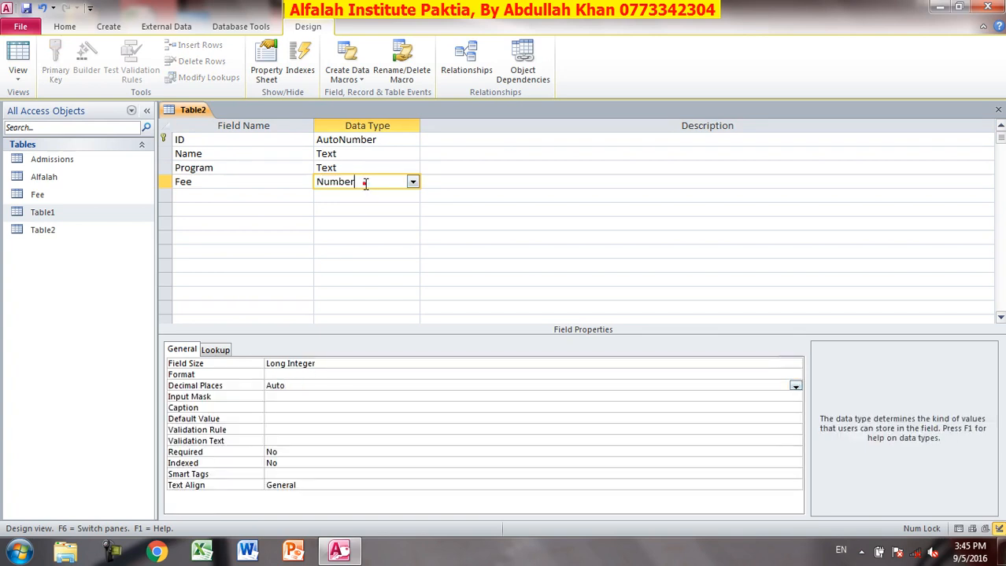
- Set the Fee field's decimal places to 2, save Table2 and open its datasheet
click(299, 386)
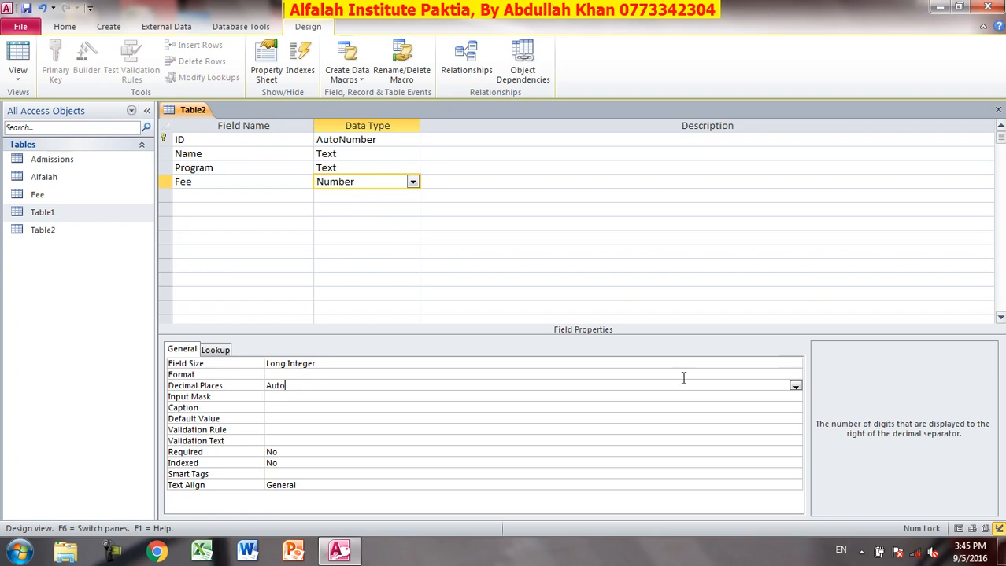
click(795, 385)
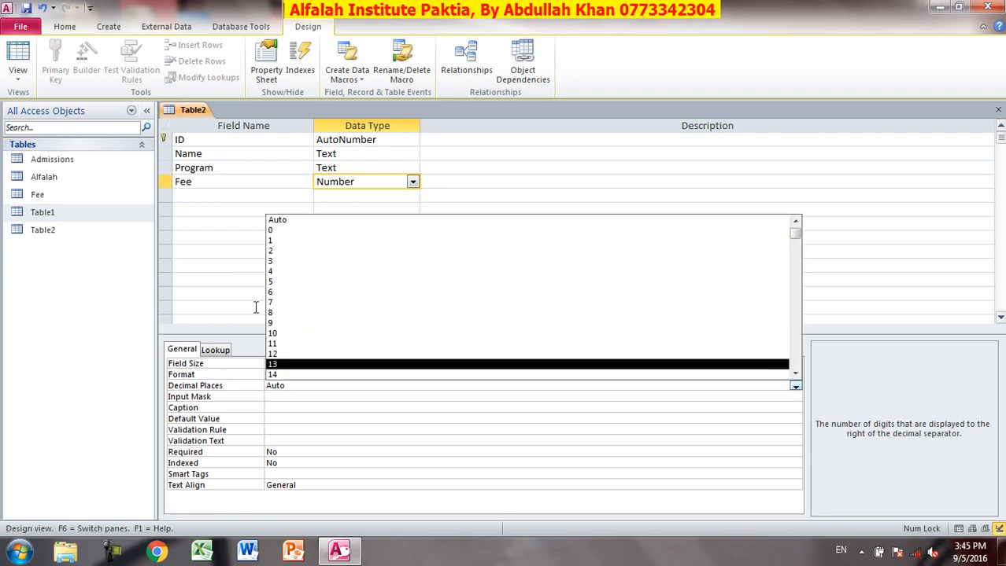
click(286, 250)
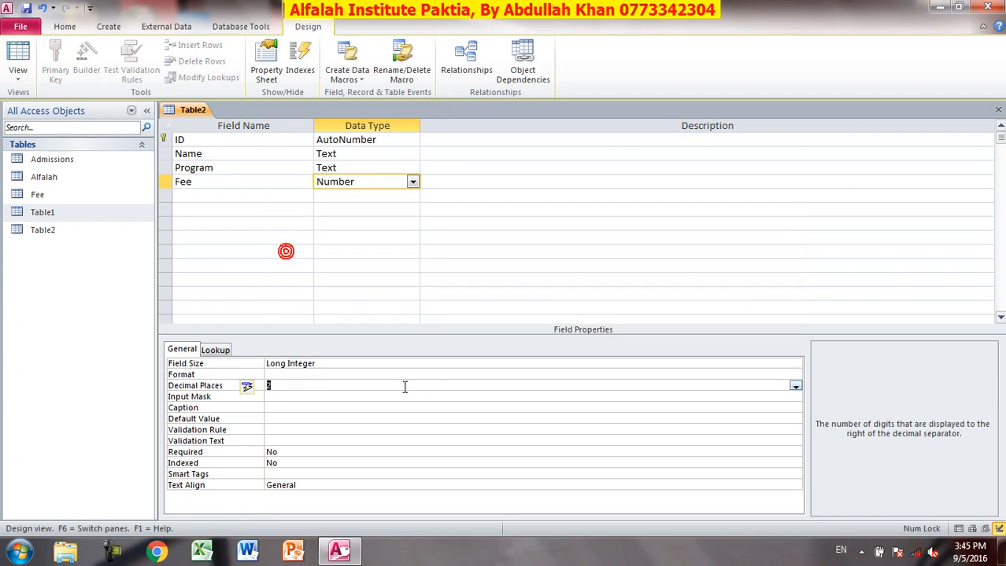
click(9, 51)
click(478, 312)
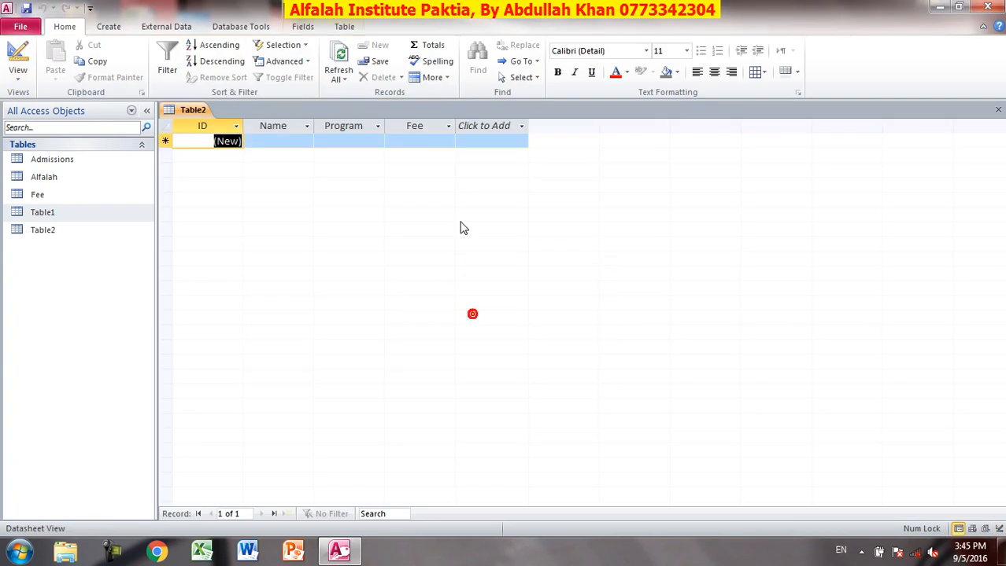
- Enter the Fee values 500, 500.666 and 500.2314 in three new records of Table2
click(412, 143)
text(500)
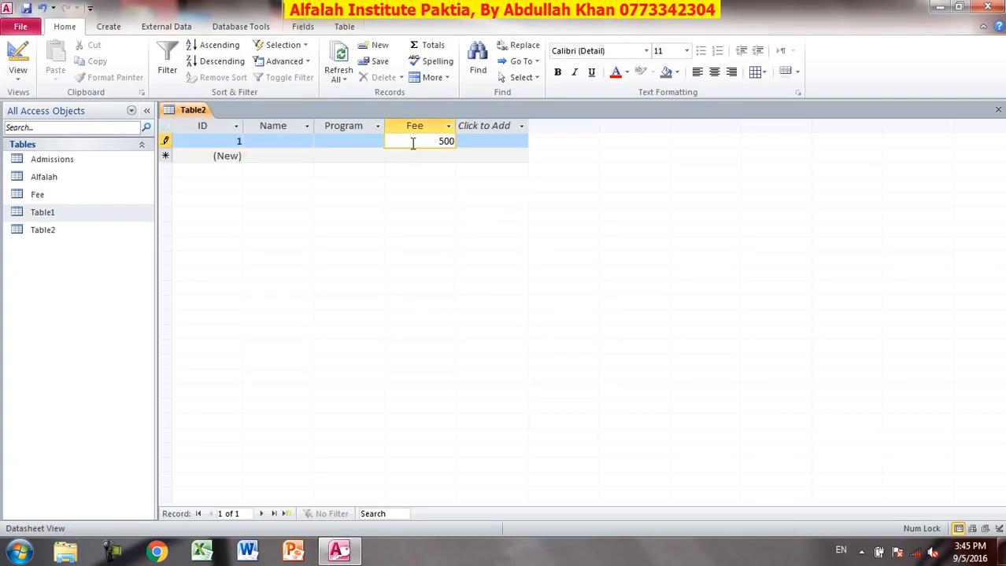
key(Down)
text(500.666)
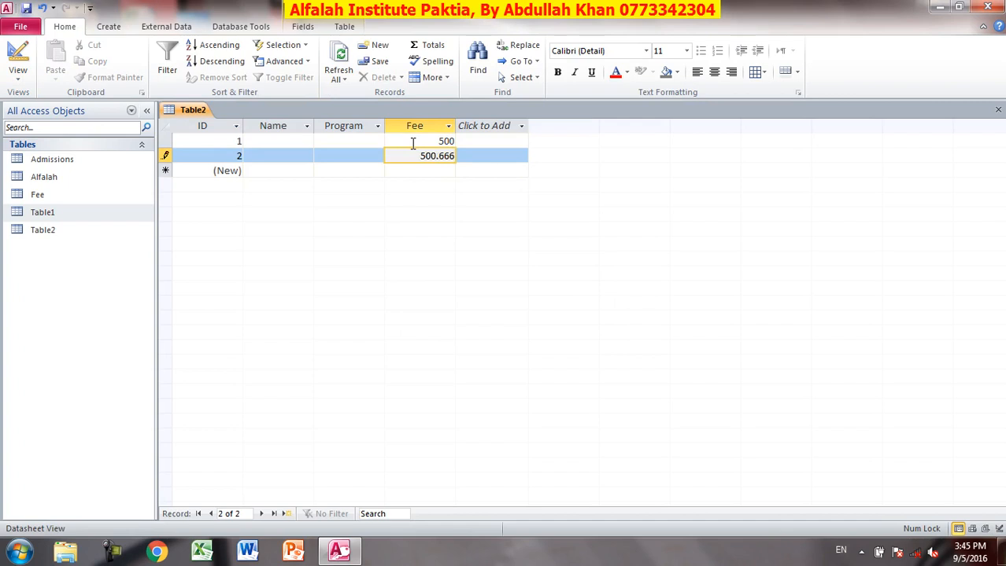
key(Down)
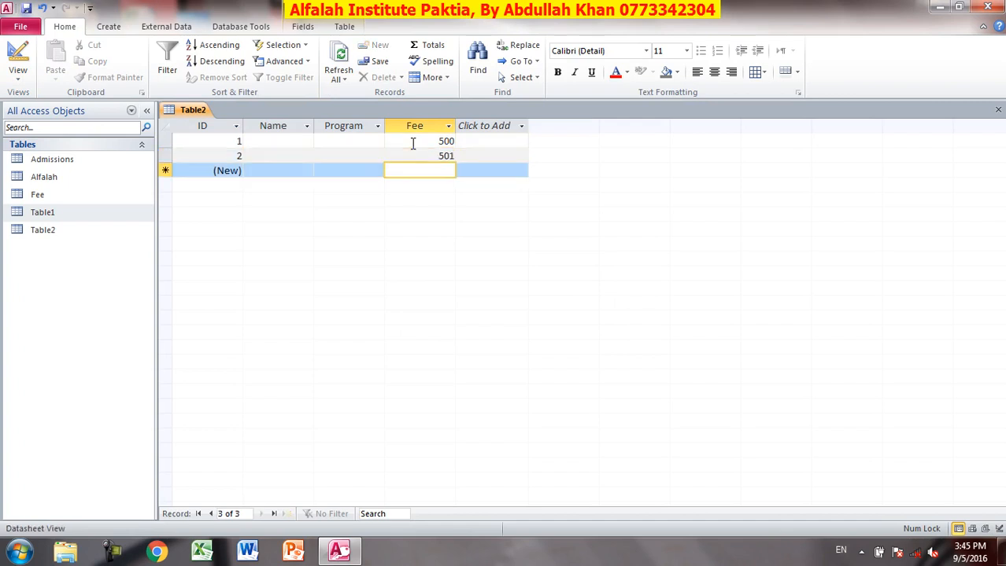
text(5)
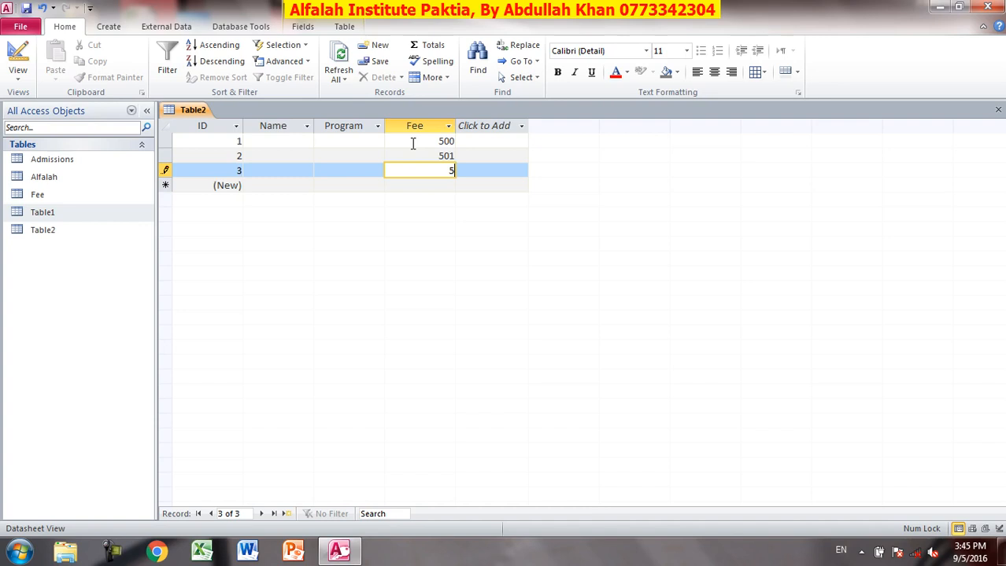
text(00.2314)
key(Down)
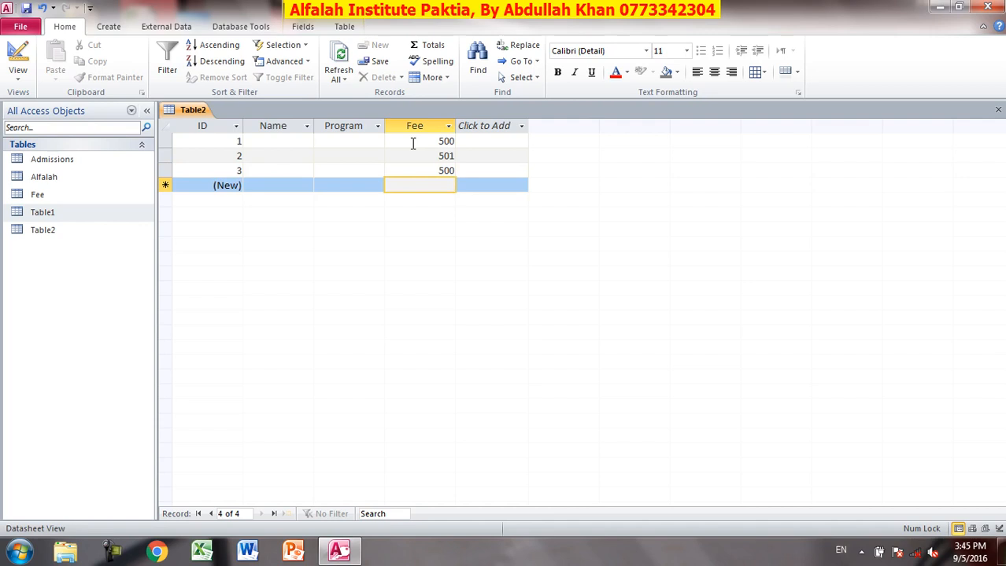
- Change the Fee field size to Decimal in the table design, save Table2 and return to its datasheet
click(19, 71)
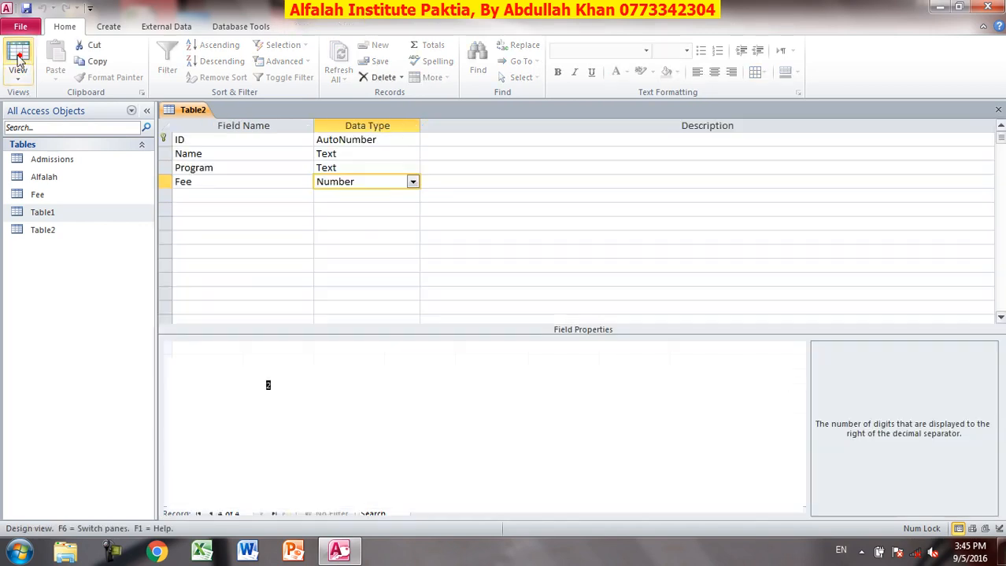
click(413, 183)
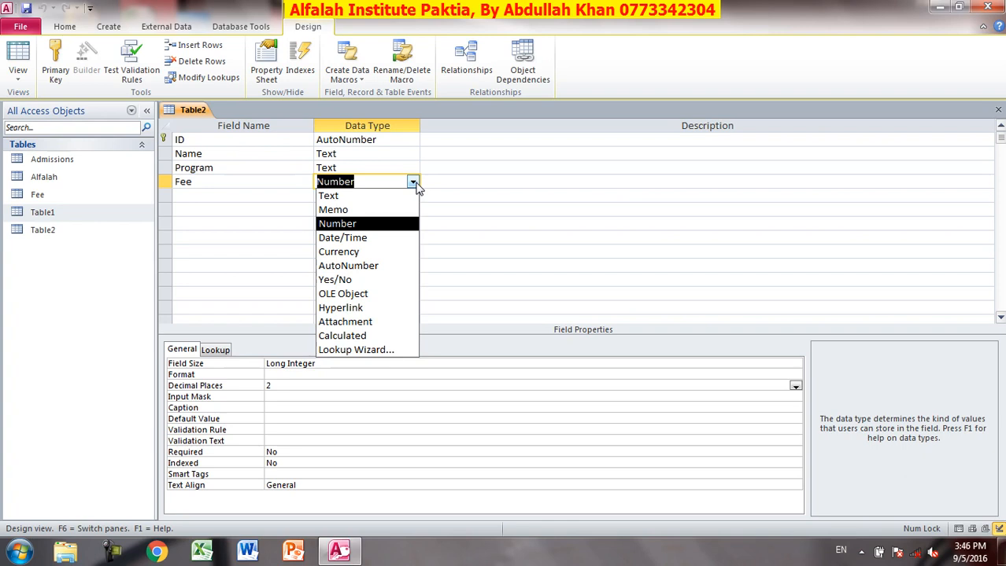
click(414, 184)
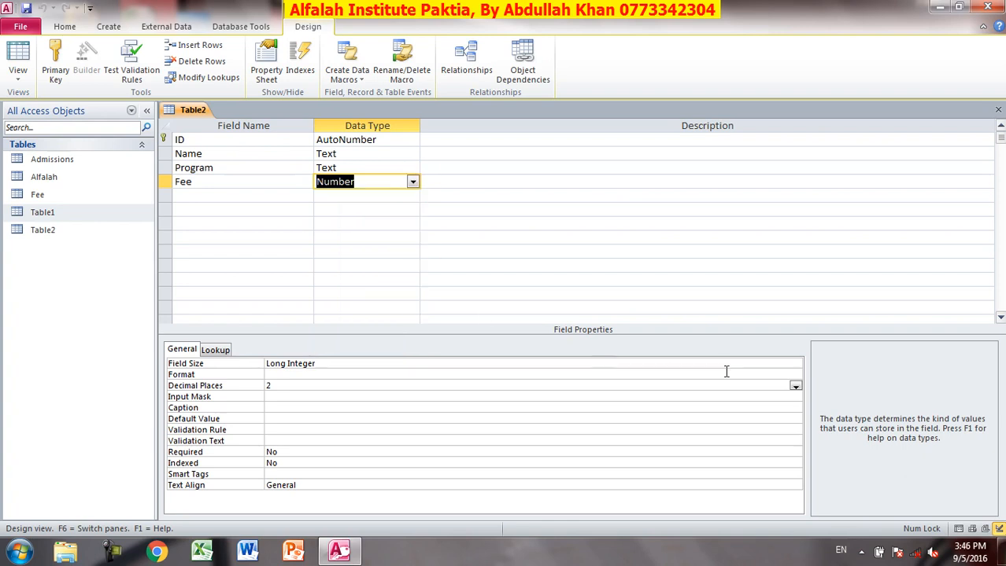
click(559, 361)
click(795, 364)
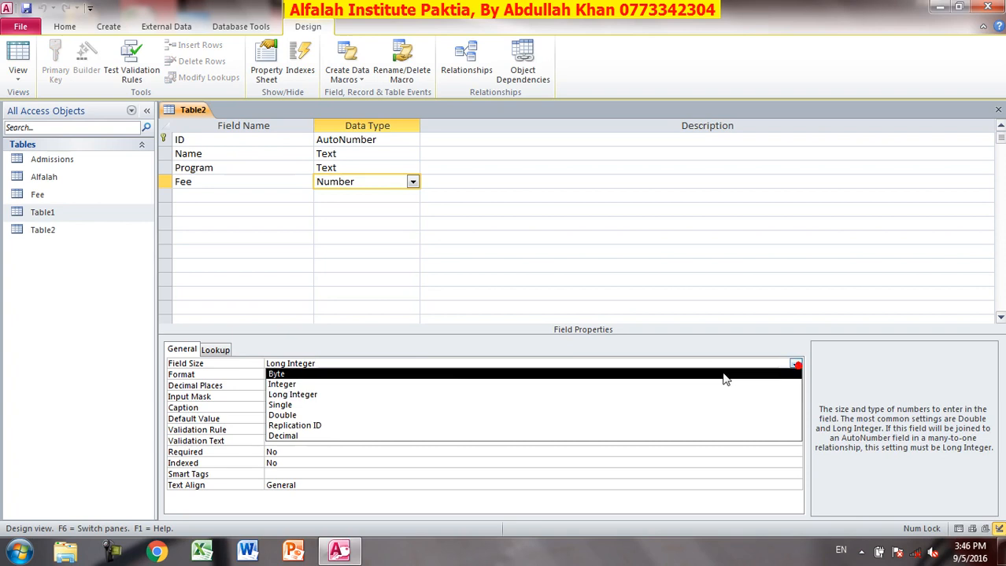
click(355, 435)
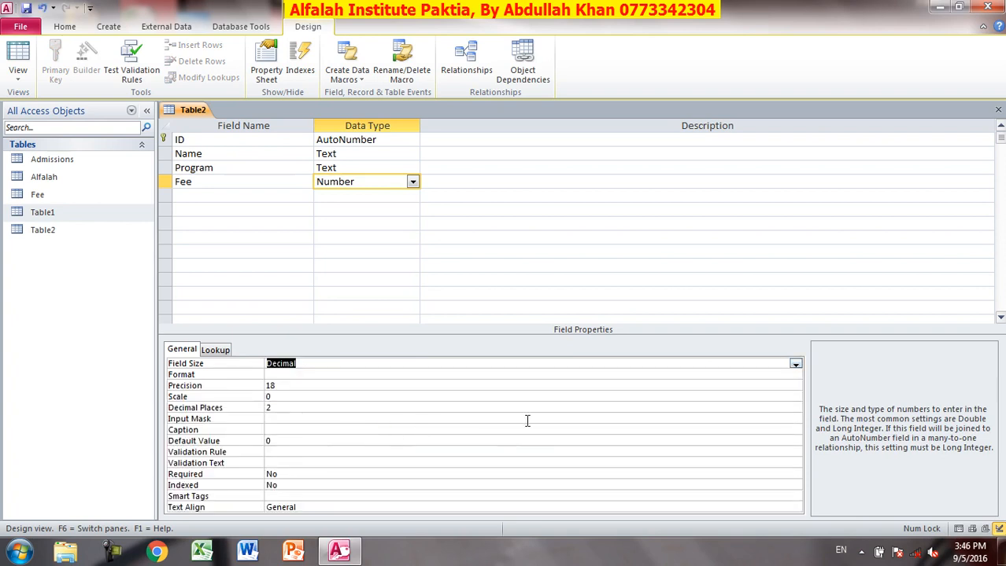
click(17, 55)
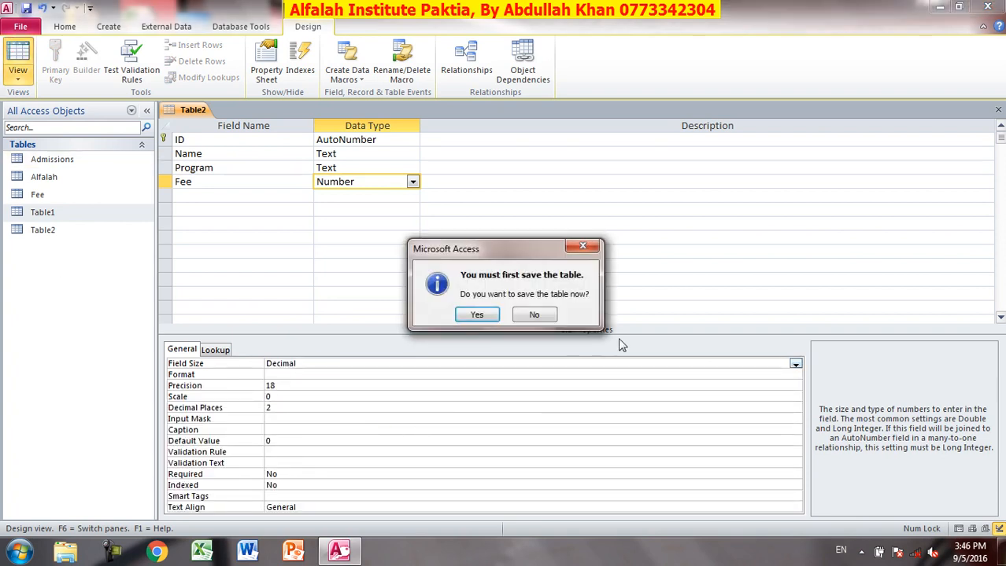
click(488, 318)
- Enter 500.333 as the Fee value of a fourth record
click(426, 180)
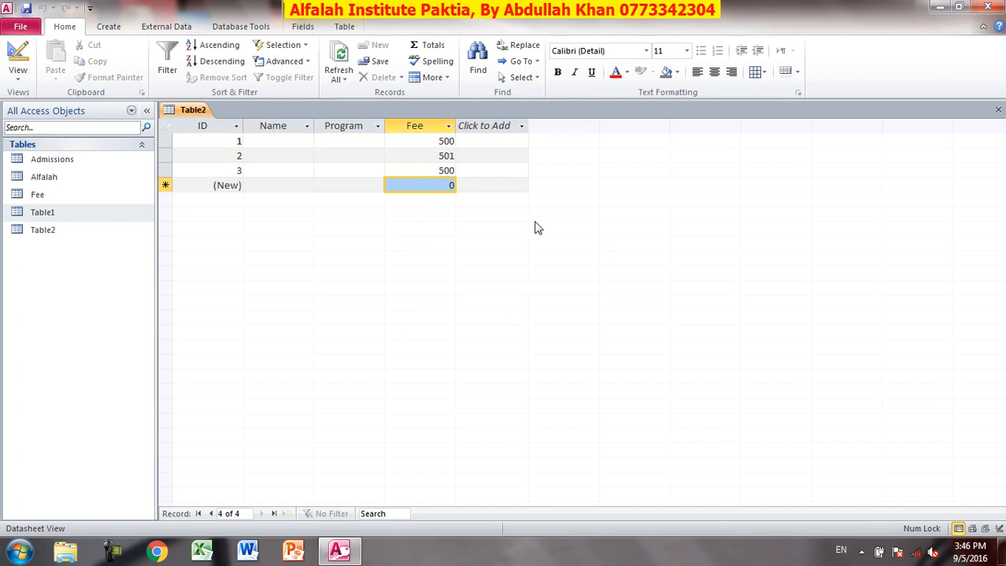
text(500.333)
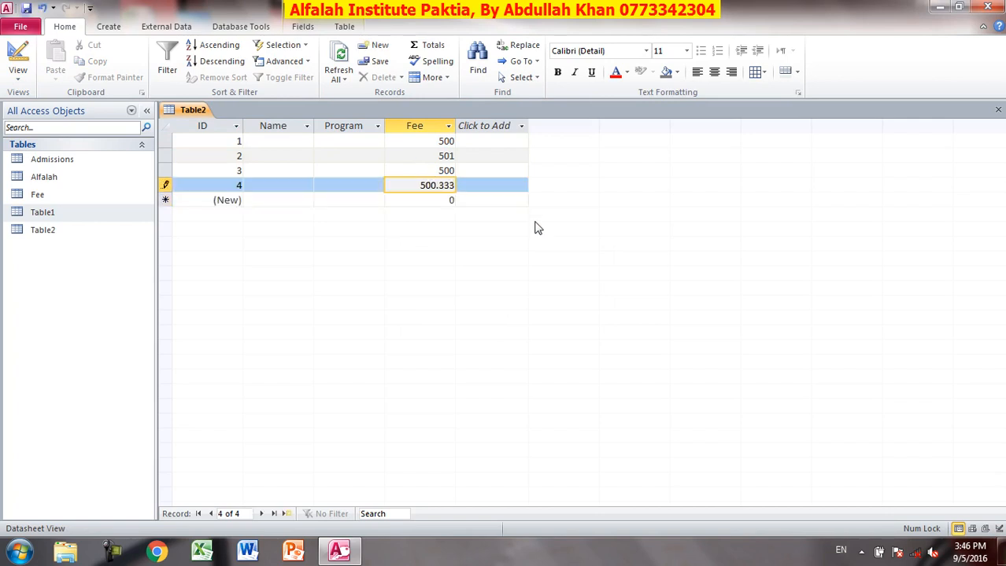
key(Down)
key(Up)
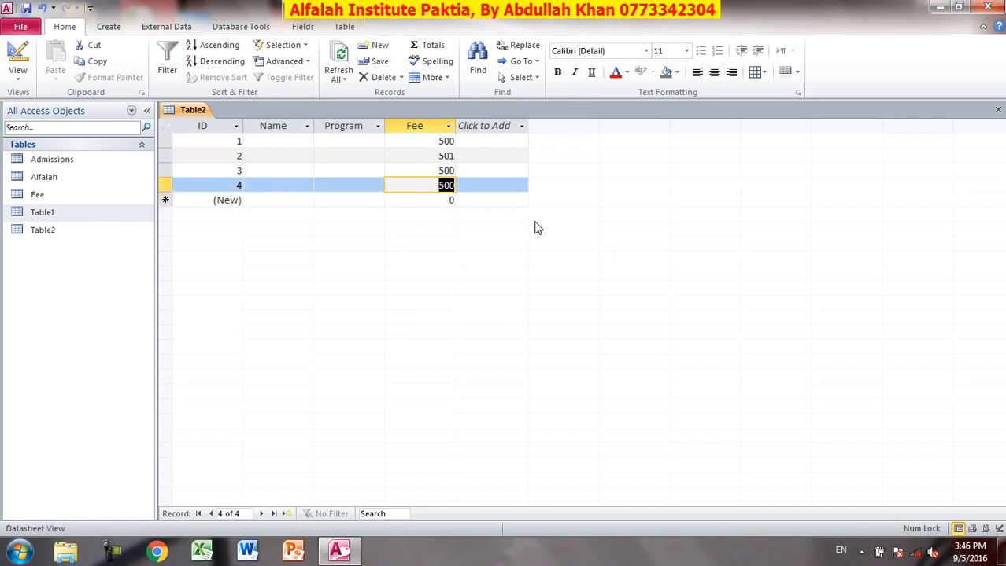
- Set the Fee field size to Long Integer in the table design, save Table2 and return to its datasheet
click(16, 53)
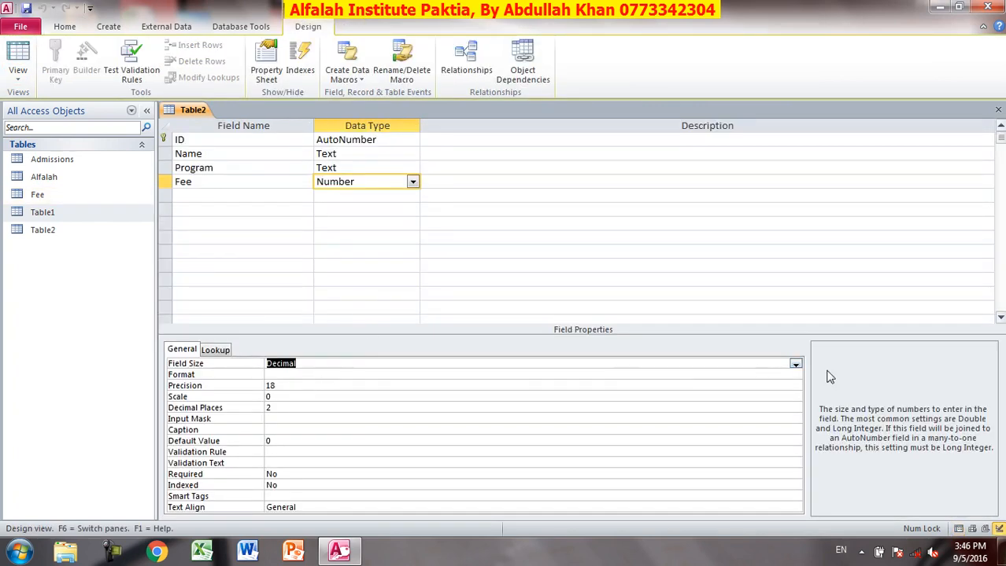
click(795, 366)
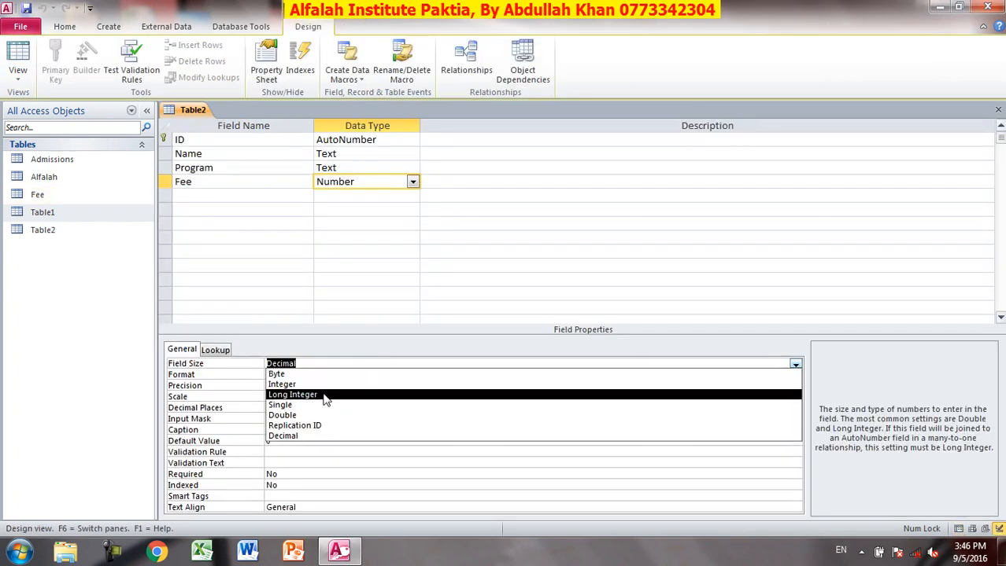
click(324, 396)
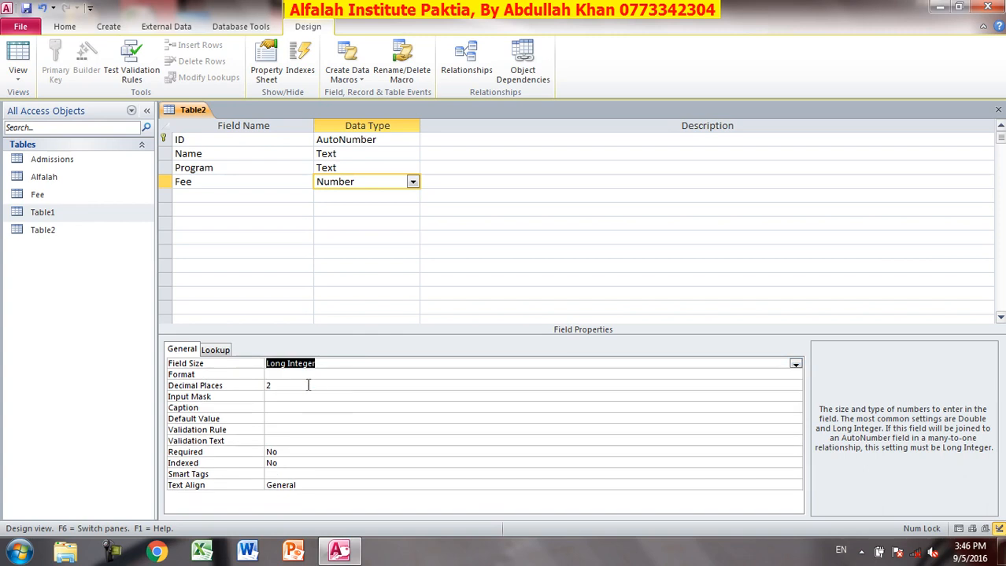
click(277, 388)
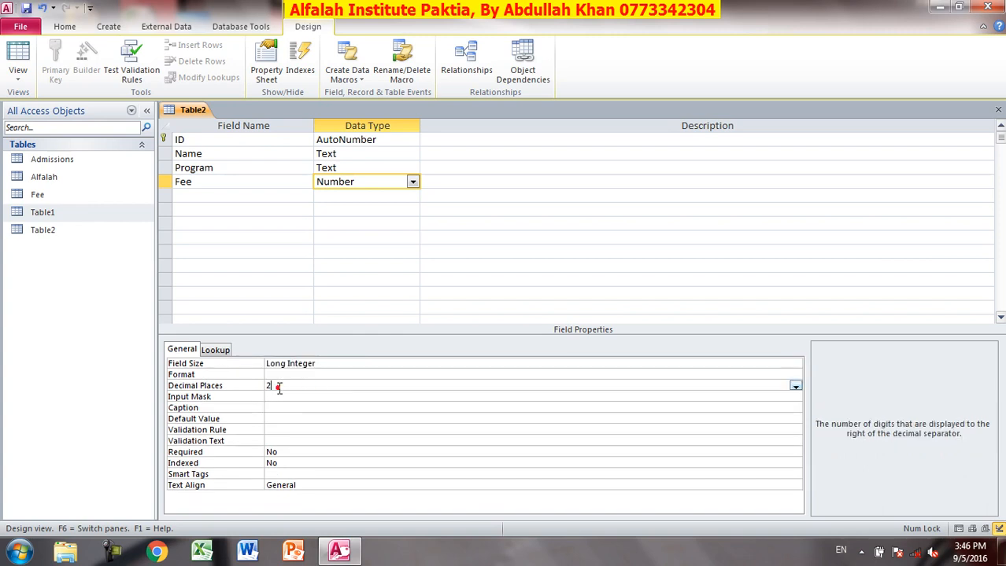
click(795, 388)
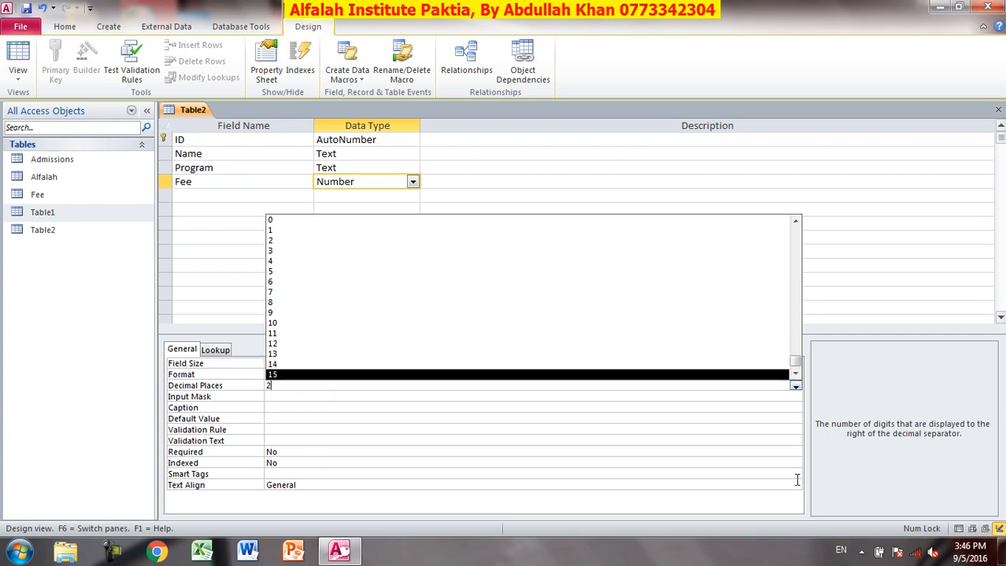
click(577, 454)
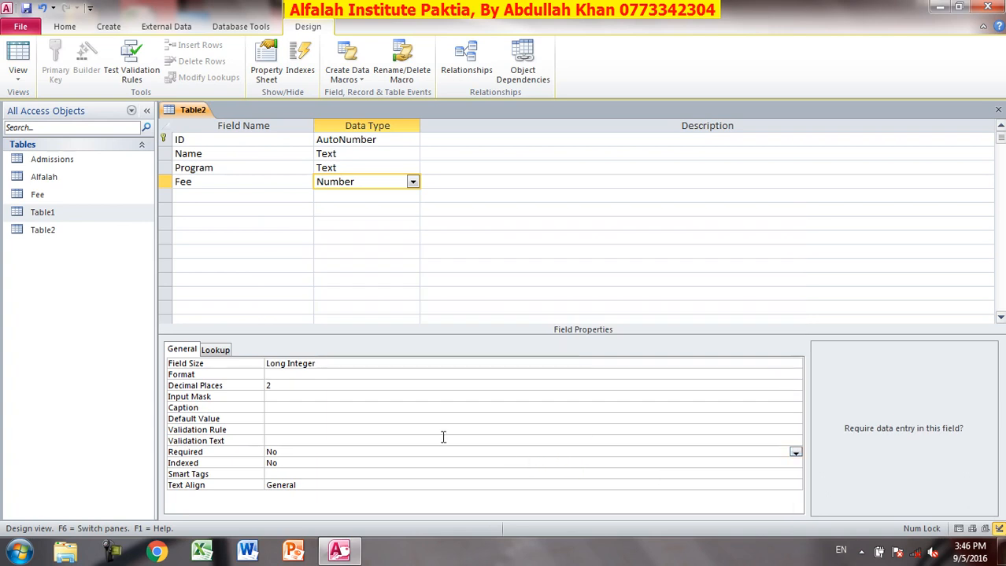
click(18, 52)
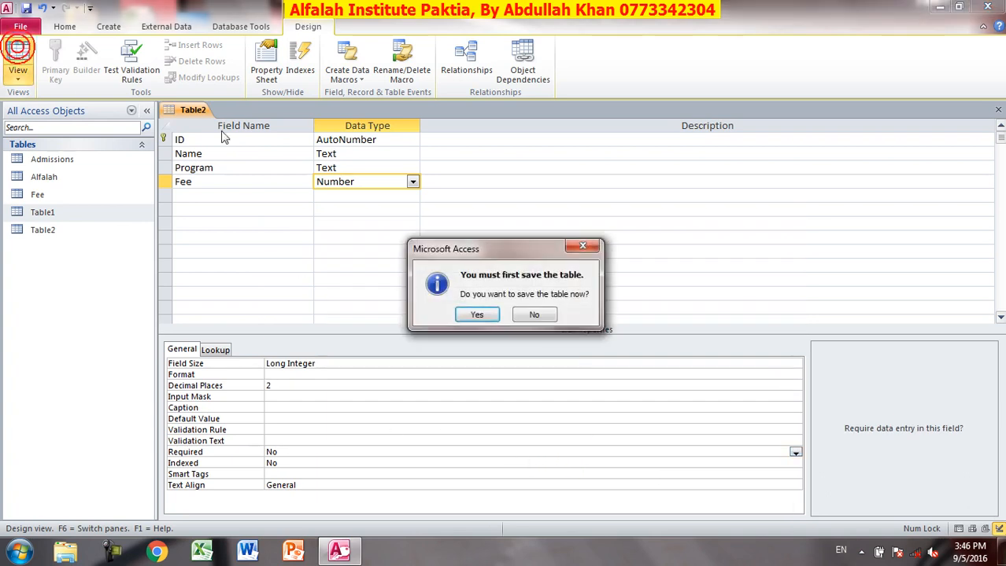
click(482, 313)
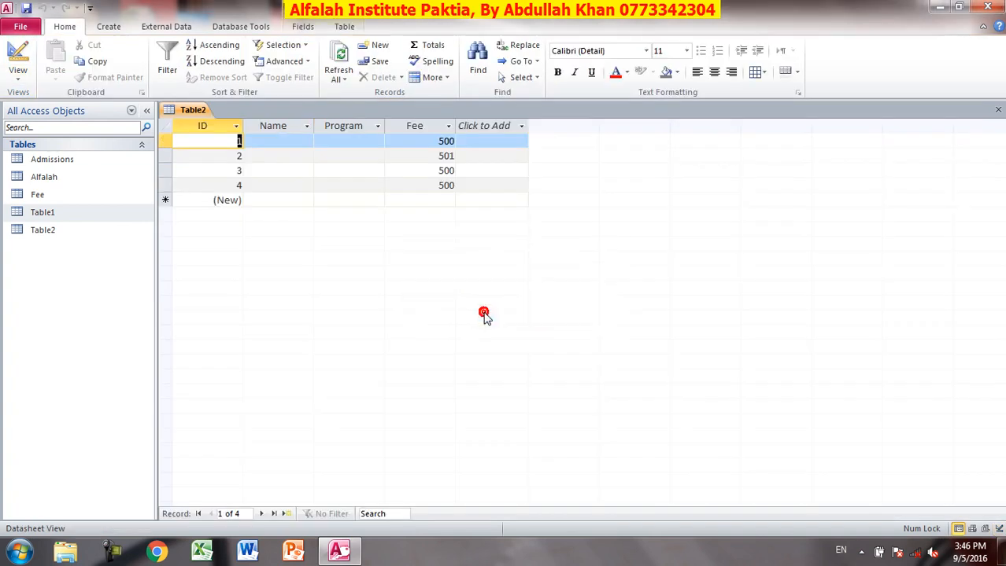
click(440, 199)
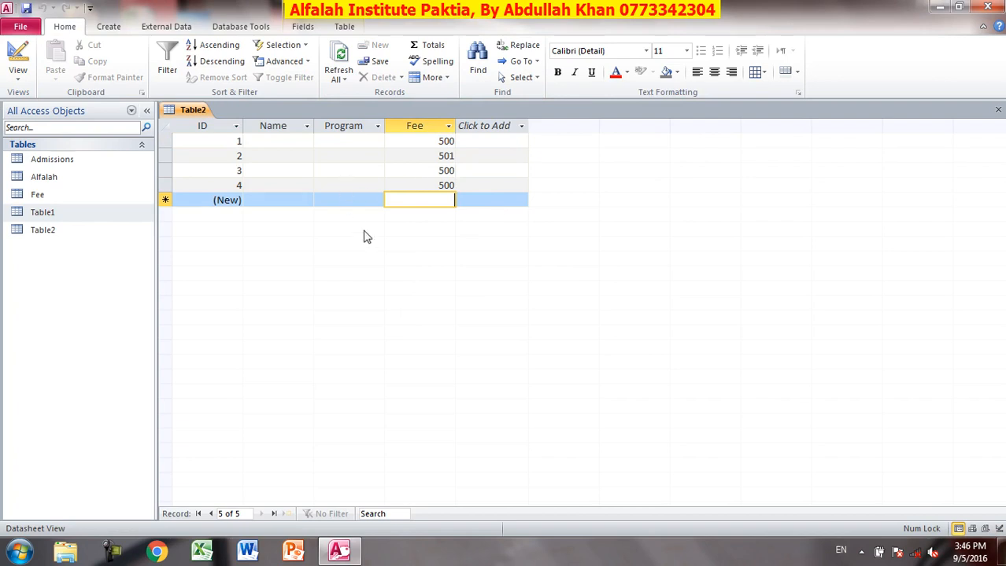
- Reopen Table2's design and review the decimal places options available for the Fee field
click(17, 77)
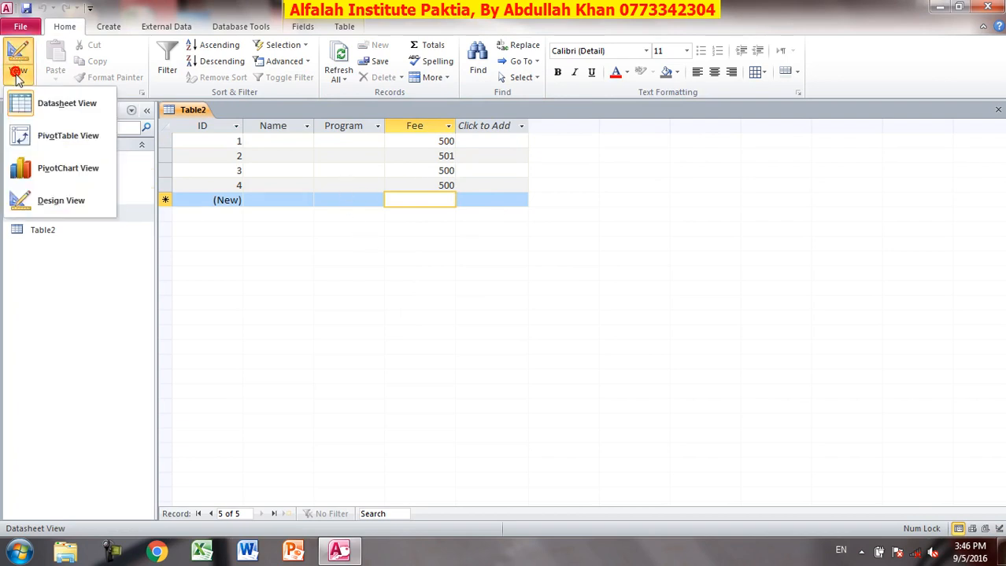
click(22, 200)
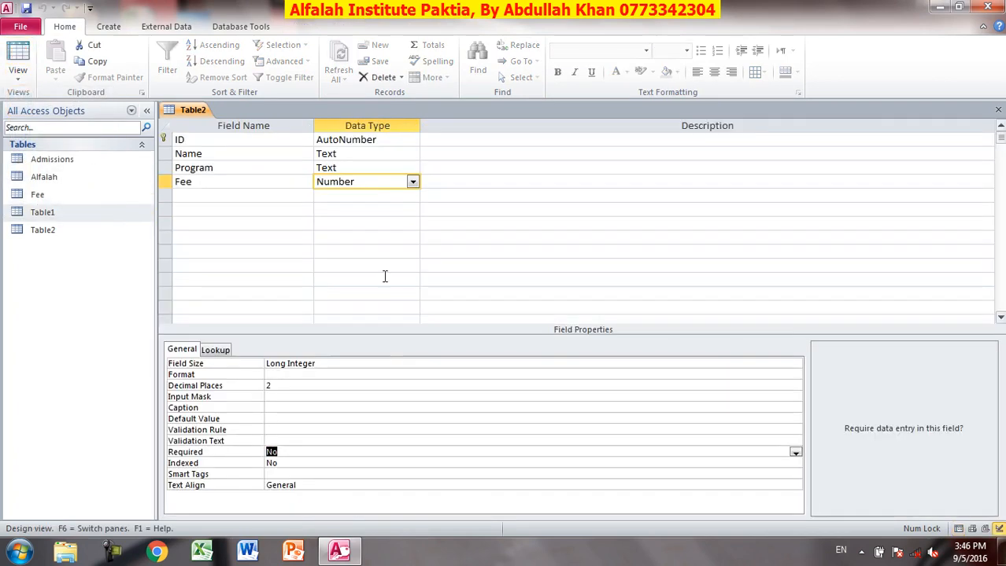
click(292, 385)
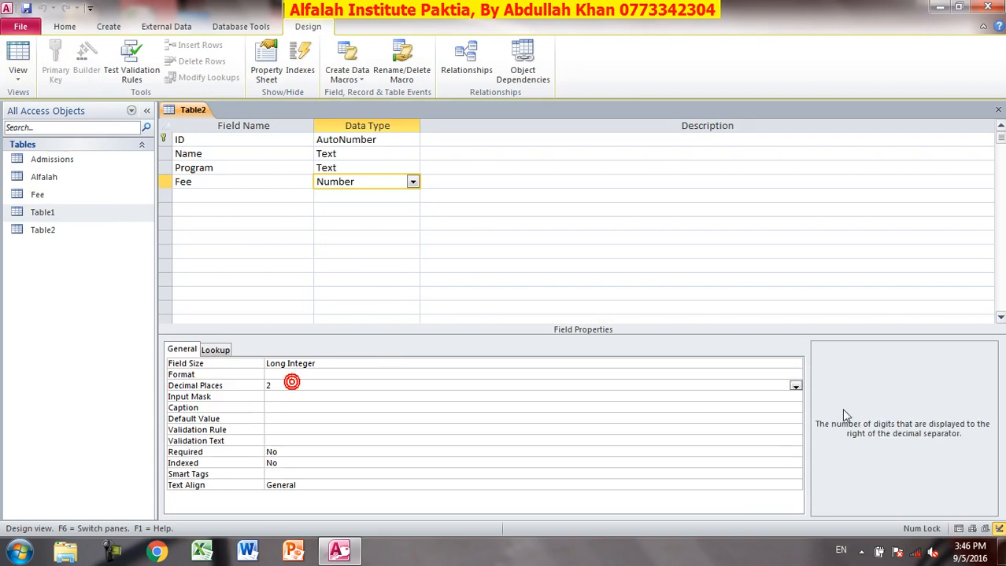
click(794, 387)
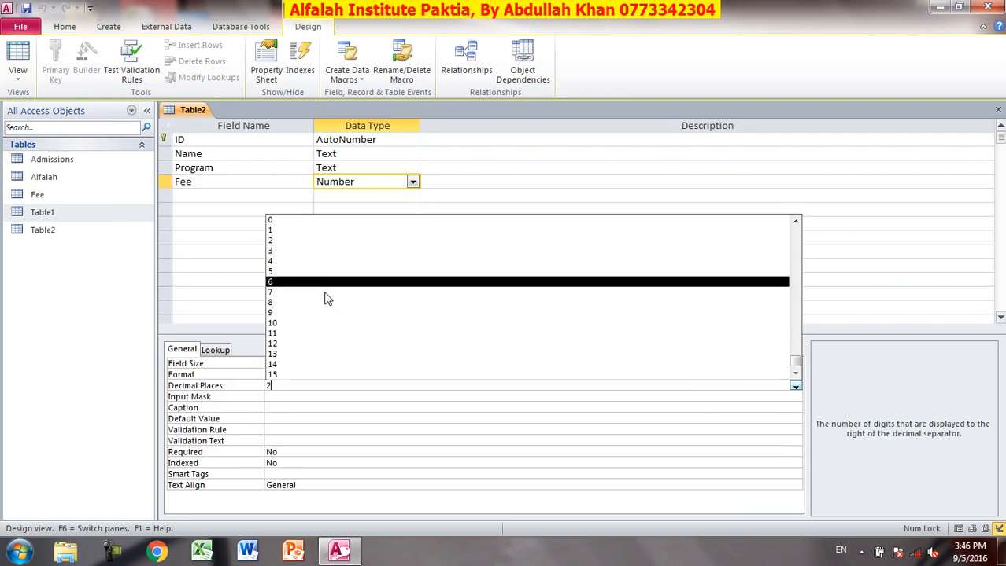
click(309, 435)
click(271, 385)
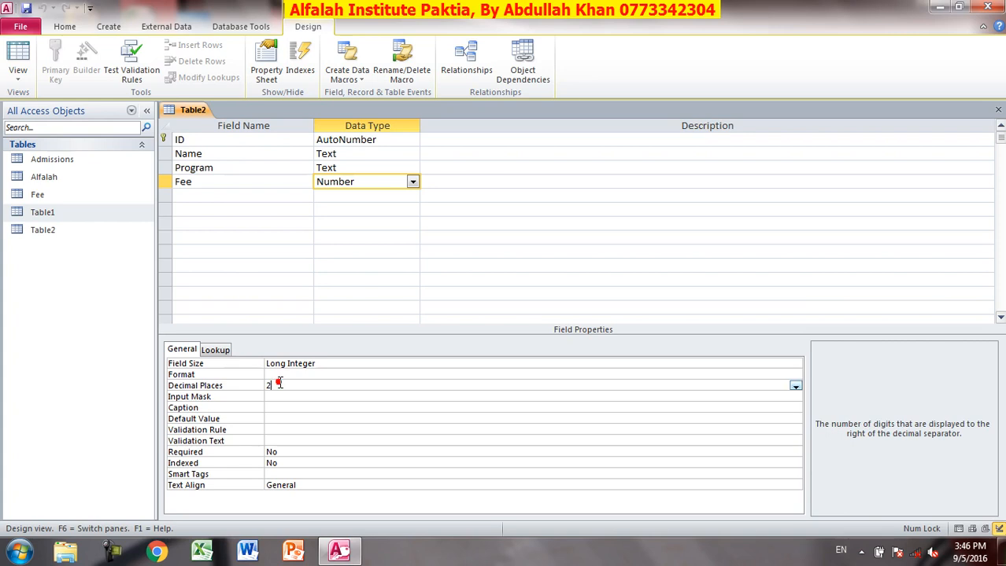
- Try to start the Input Mask Wizard for the Fee field
click(262, 398)
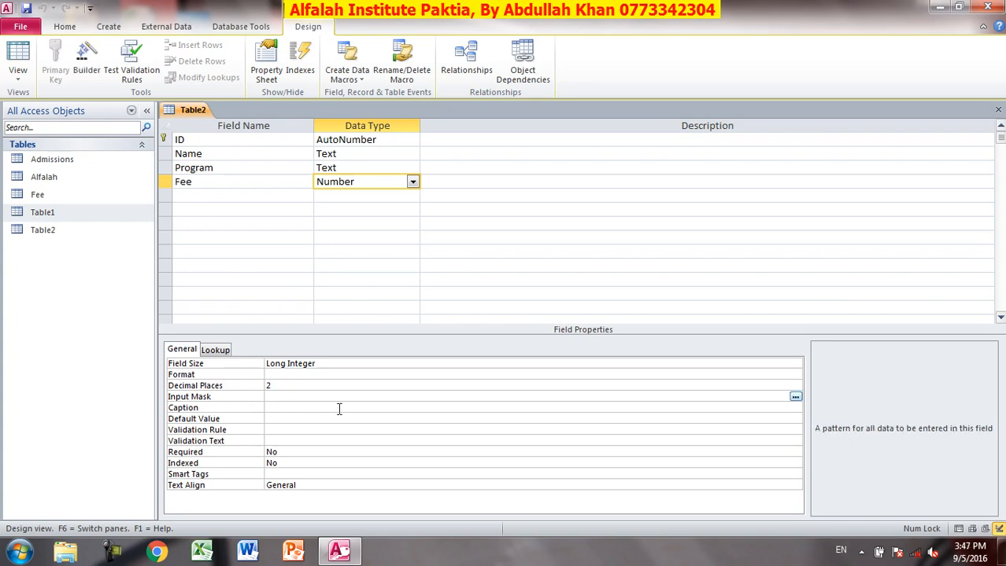
click(795, 398)
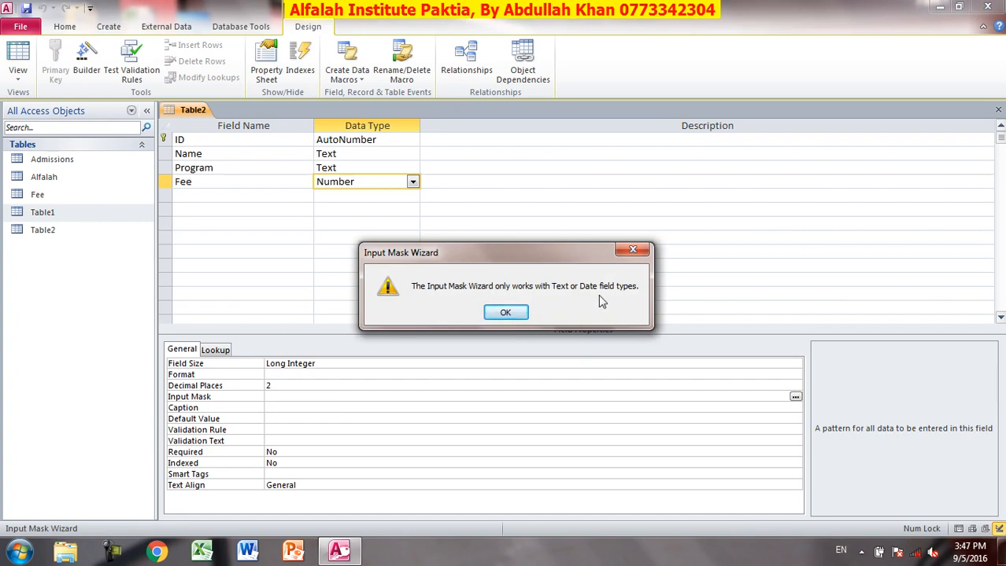
click(507, 313)
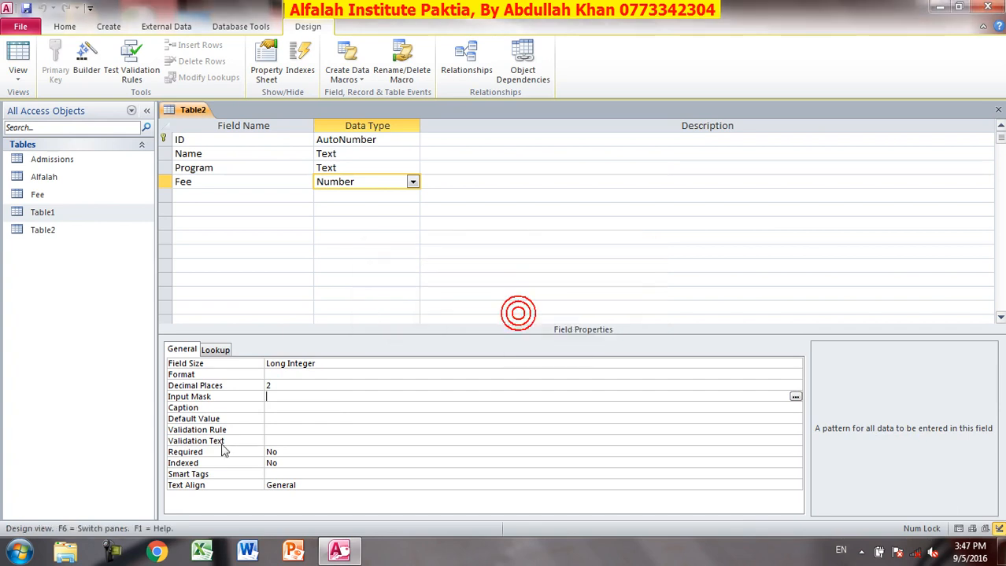
- Set the Fee field's validation rule to >499, save Table2 with its existing data tested, and return to the datasheet
click(278, 407)
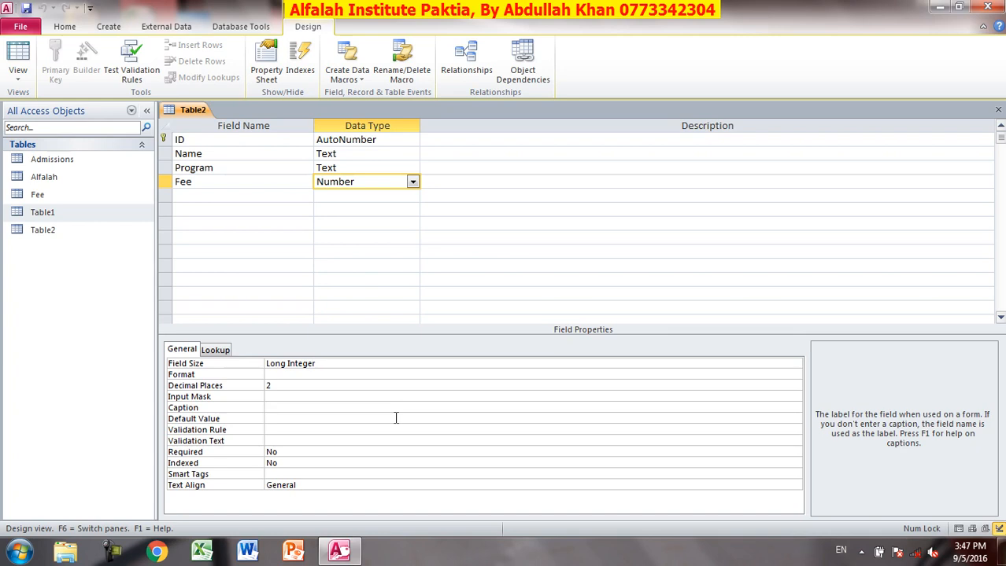
click(277, 420)
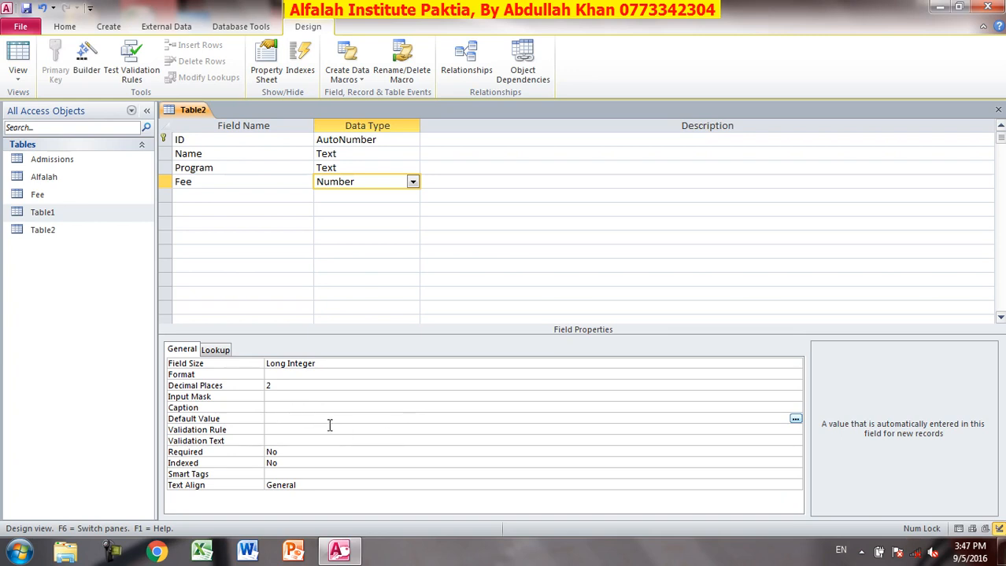
click(277, 430)
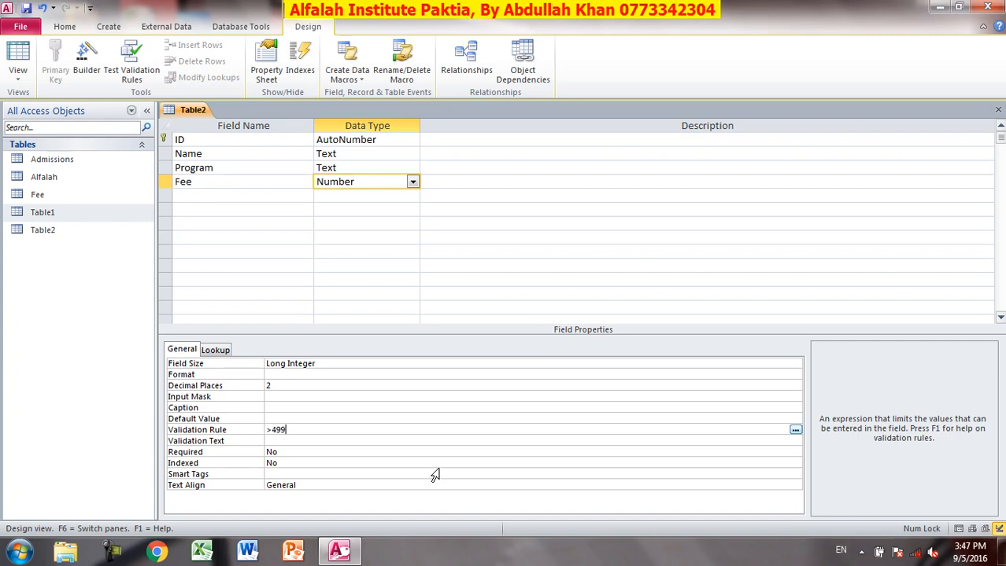
click(18, 55)
click(476, 314)
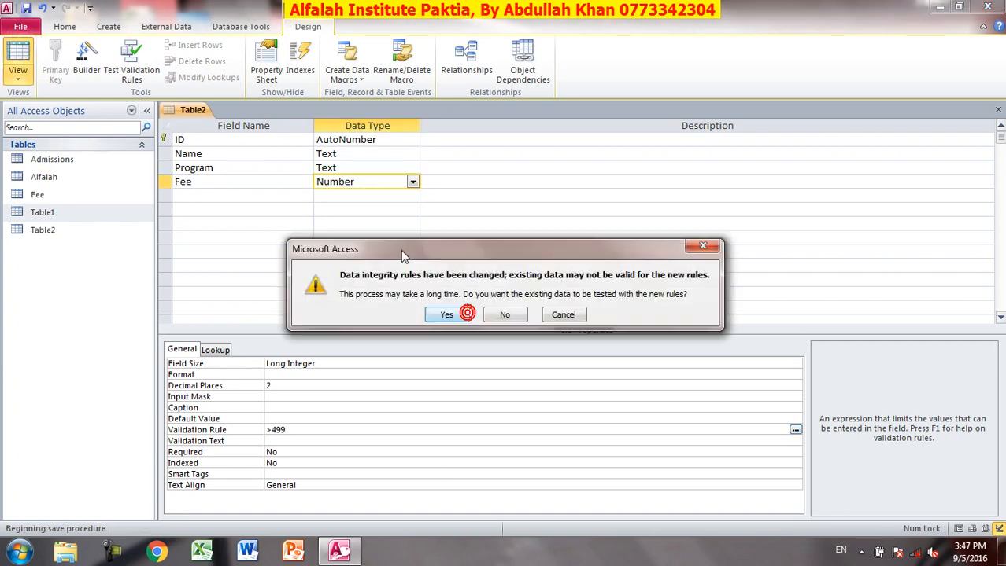
click(439, 322)
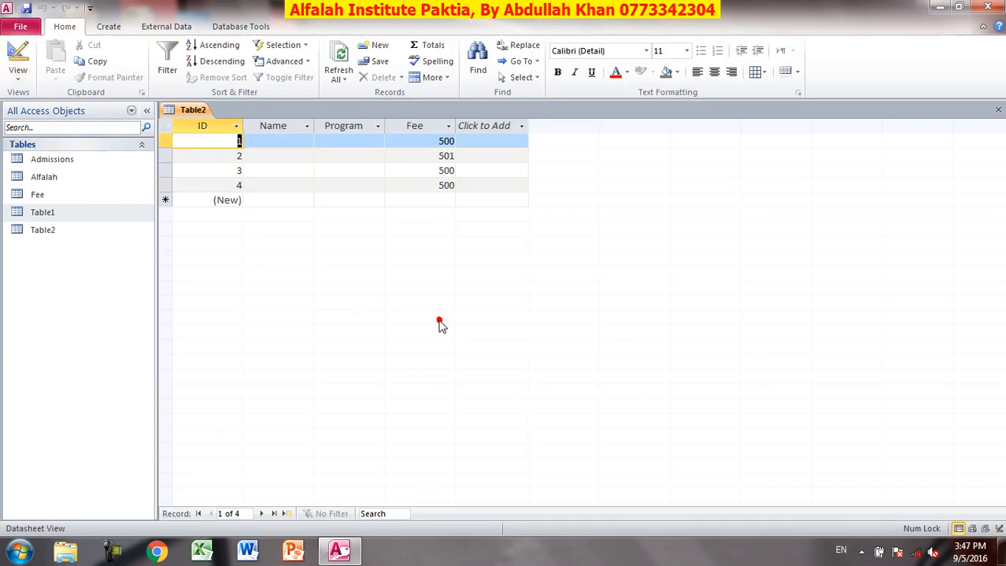
- Try to enter 400 as the Fee value of a fifth record
click(431, 198)
text(400)
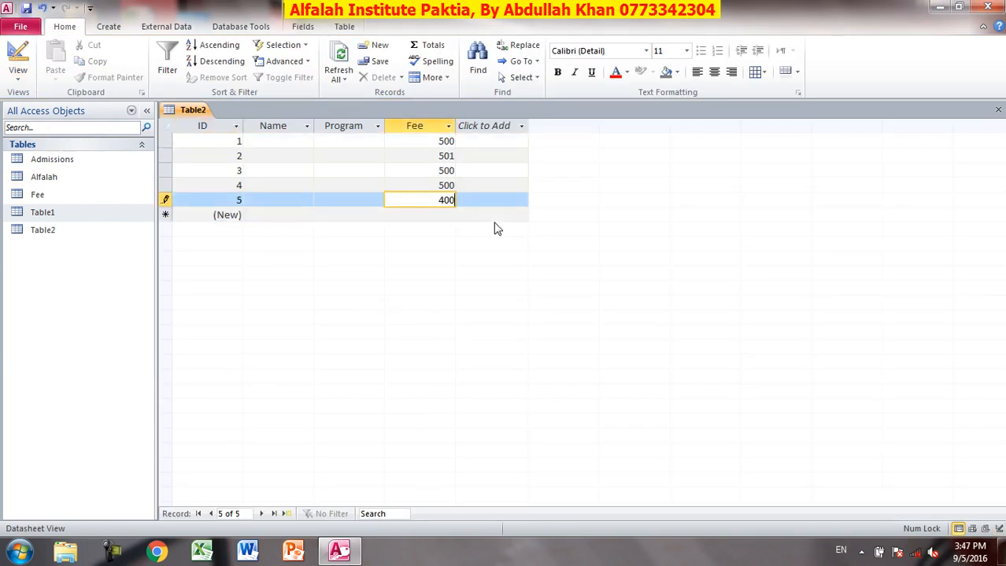
key(Return)
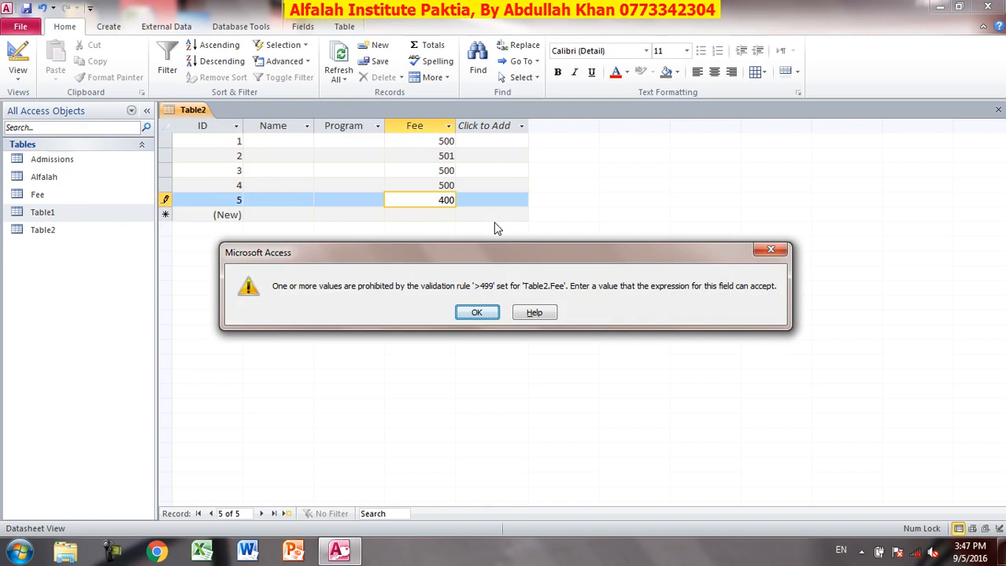
key(Return)
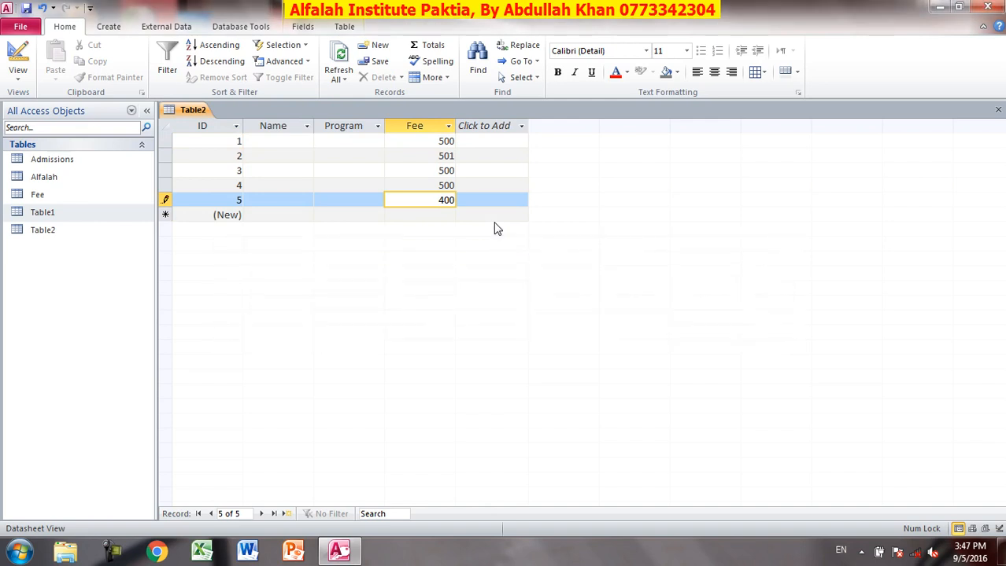
- Set the fifth record's Fee to 500 and add a sixth record with a Fee of 123545
text(500)
key(Down)
text(123545)
key(Down)
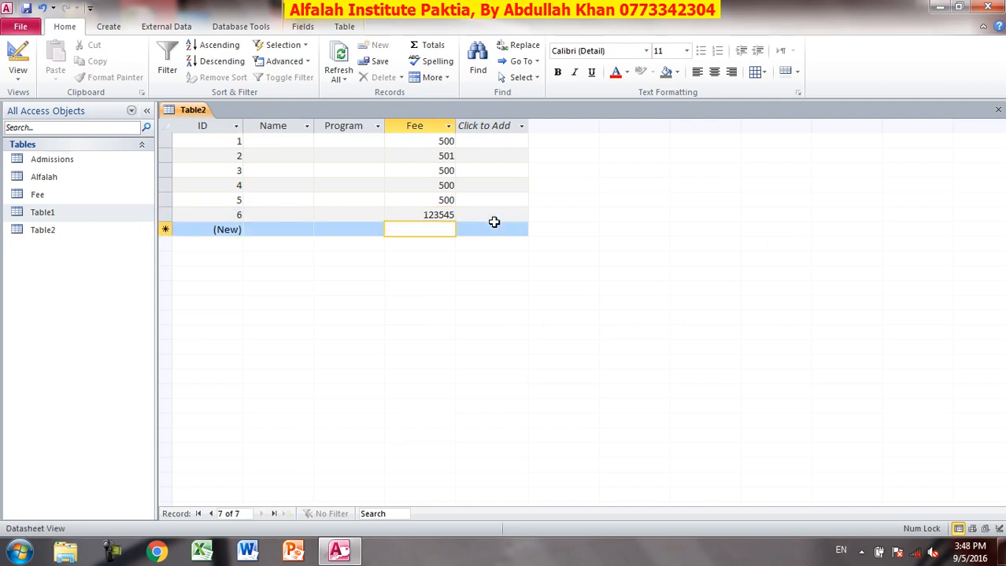
- Clear all records from Table2 and replace the Fee validation rule with between 500 and 2500, saving the design
key(ctrl+a)
key(Delete)
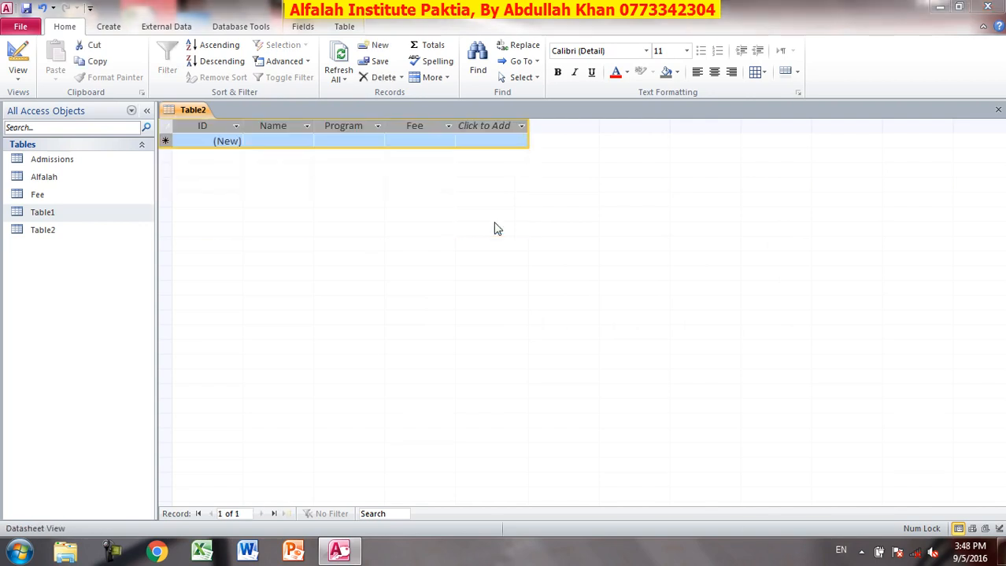
click(17, 59)
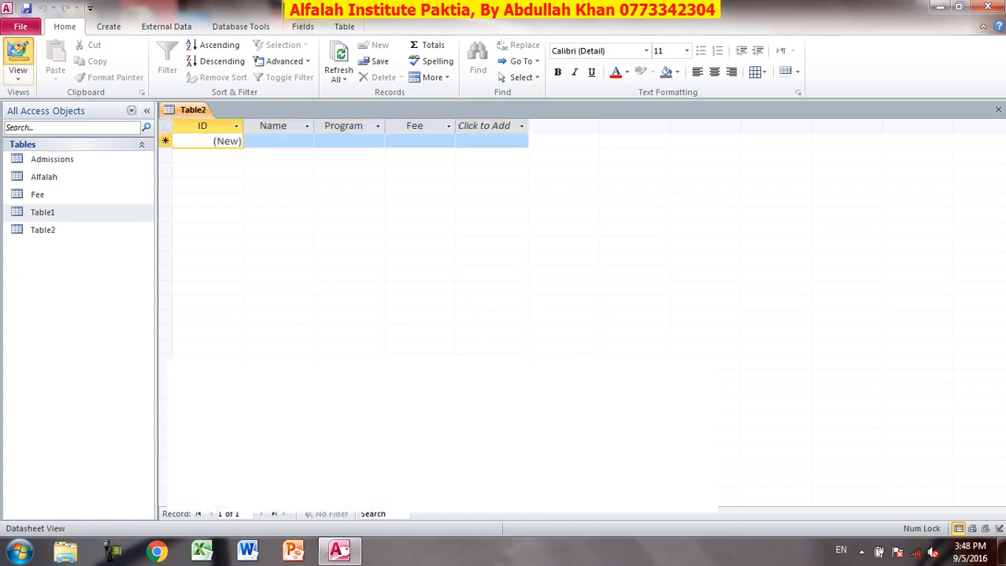
key(Delete)
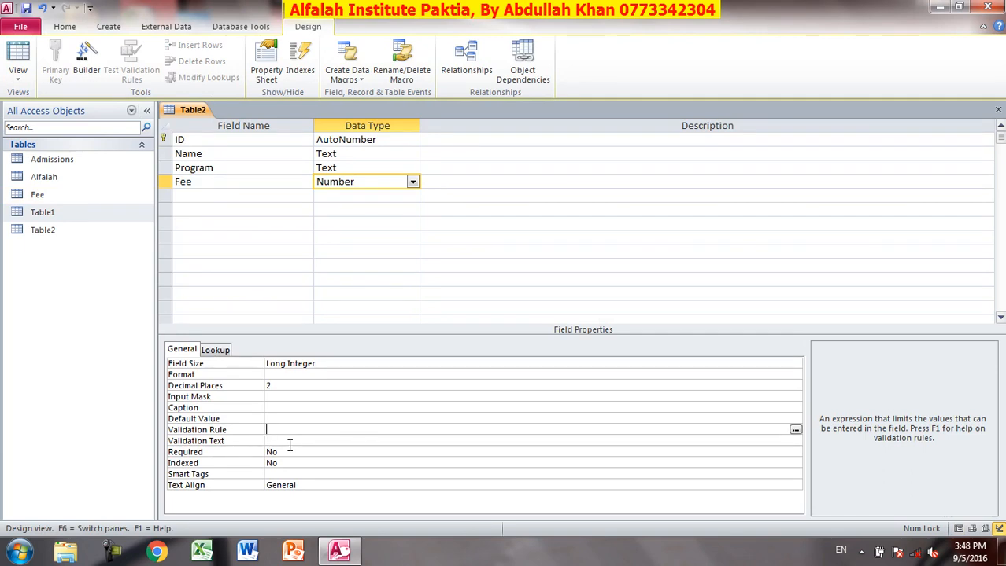
text(between 500 and 2500)
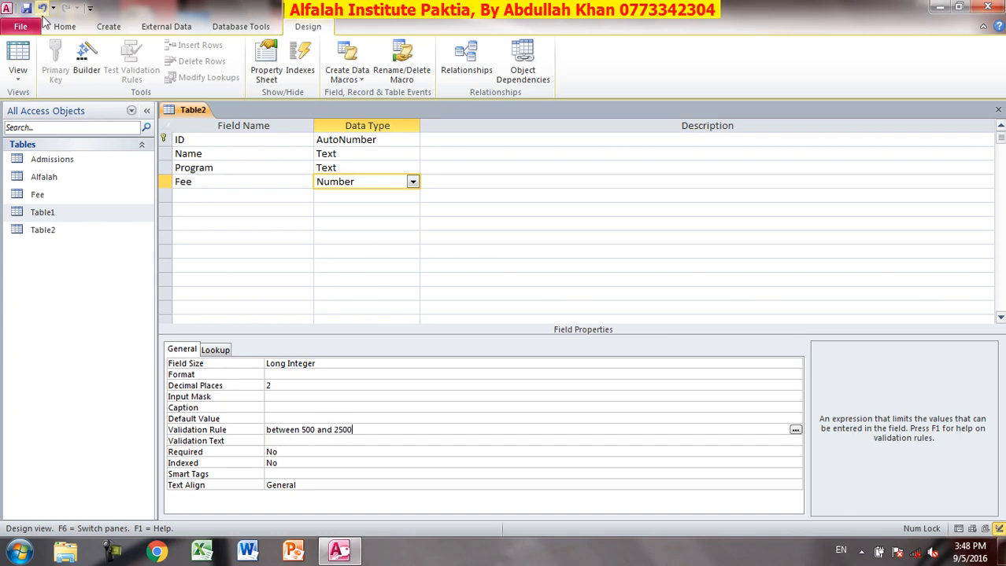
click(17, 62)
click(476, 315)
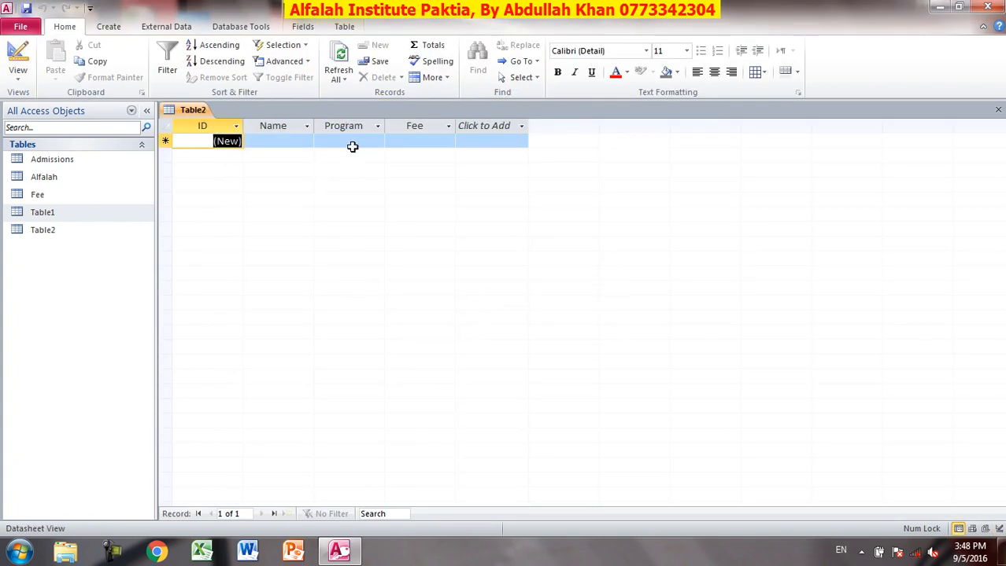
- Enter 650 as the first record's Fee and try 200 as the Fee of a second record
click(402, 141)
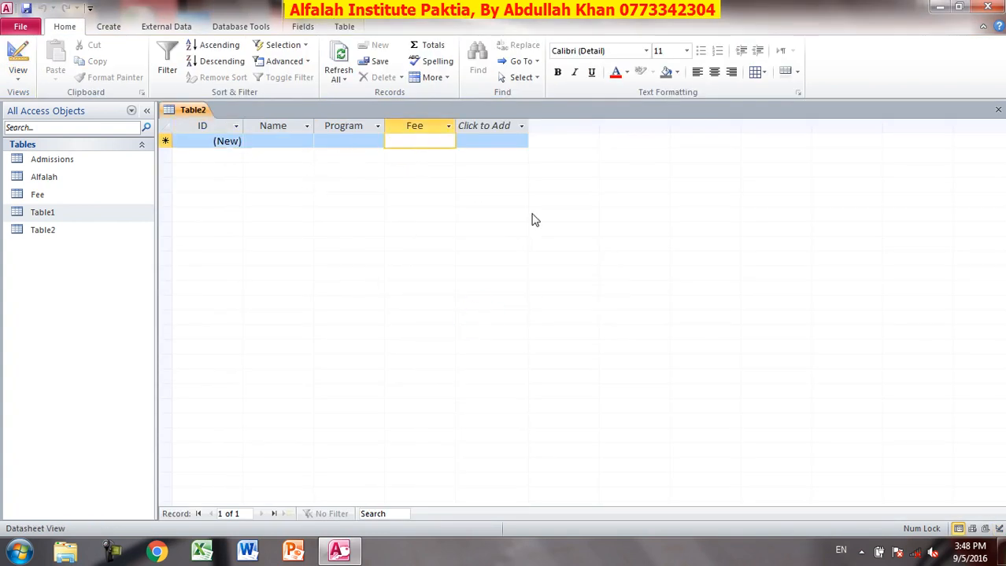
text(650)
key(Down)
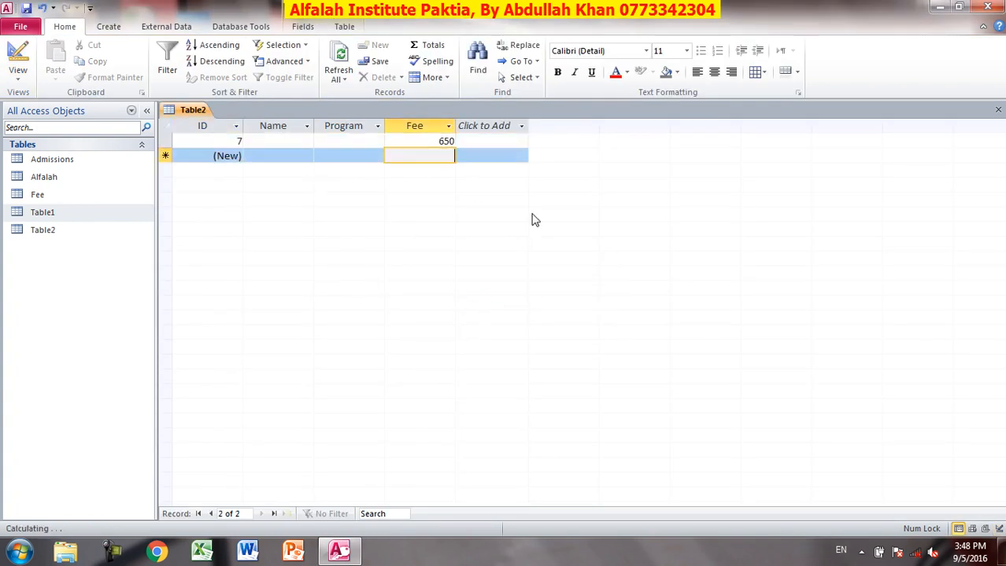
text(200)
key(Down)
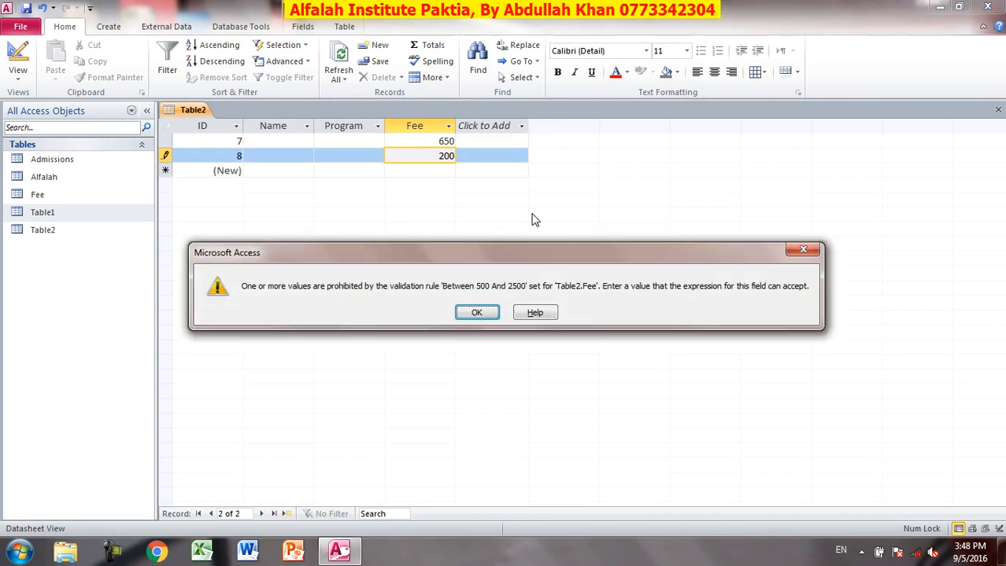
key(Return)
- Set the second record's Fee to 2500
text(2500)
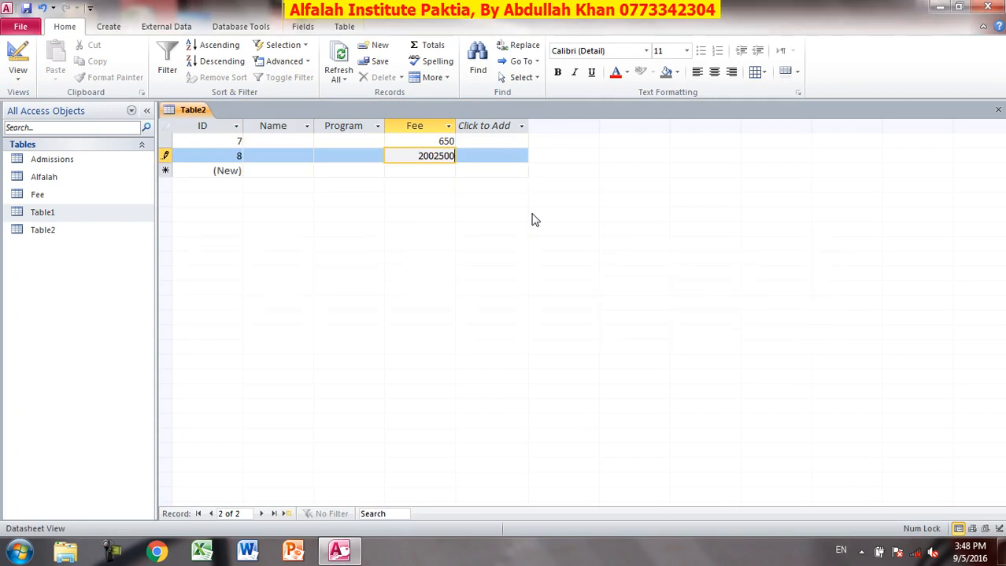
key(Down)
key(Return)
key(Escape)
text(2500)
key(Down)
- Try 2501 as the Fee of a third record and clear the value
text(2501)
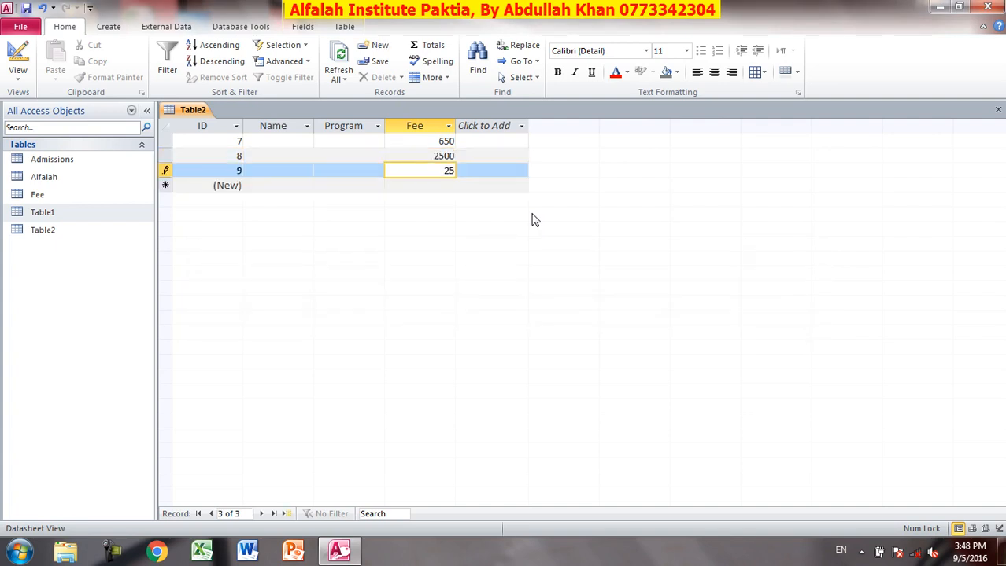
key(Return)
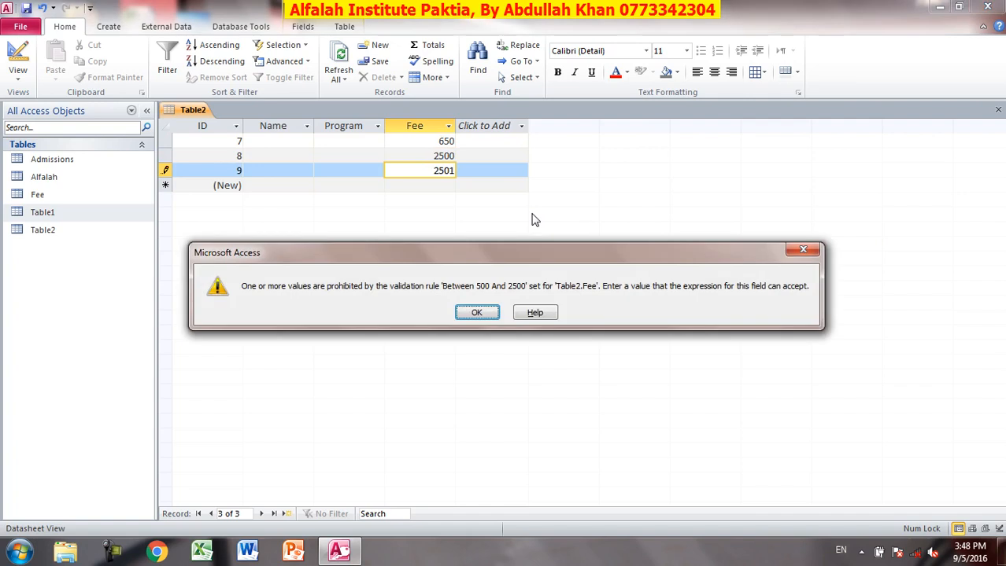
key(Return)
key(BackSpace)
key(BackSpace)
key(BackSpace)
key(BackSpace)
- Delete all Table2 records and reopen the table's design at the Fee field's validation rule
key(ctrl+a)
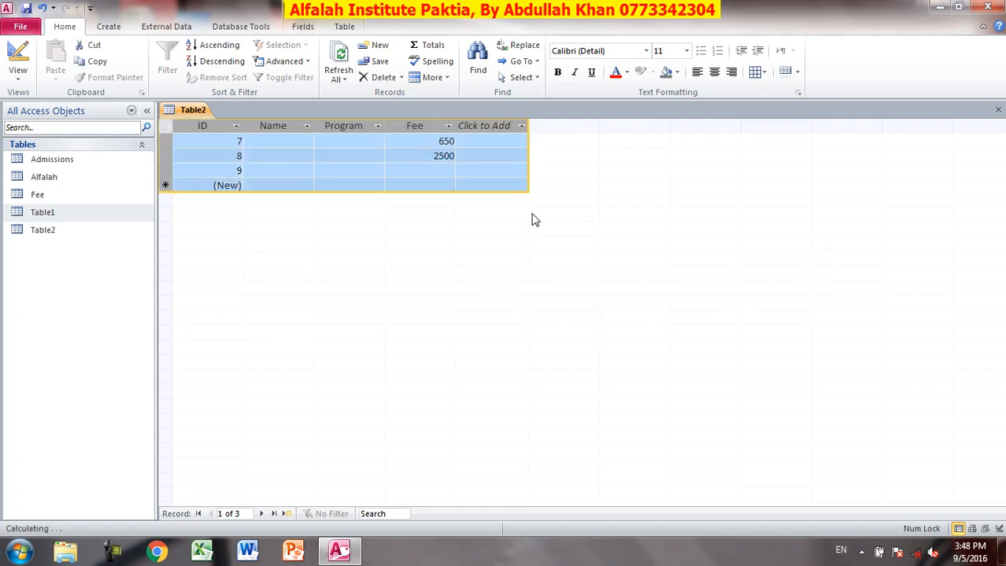
key(Delete)
key(Return)
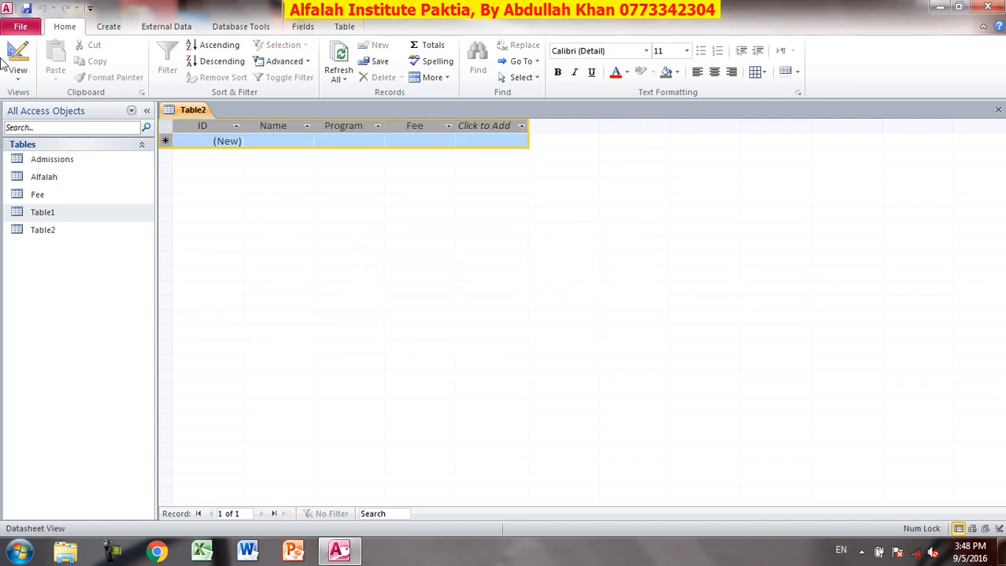
click(17, 59)
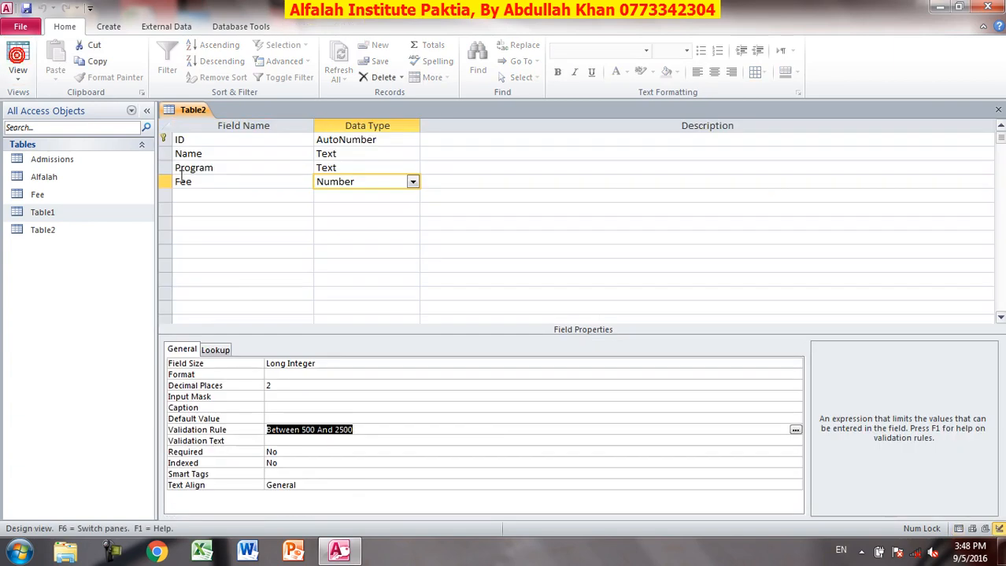
click(357, 430)
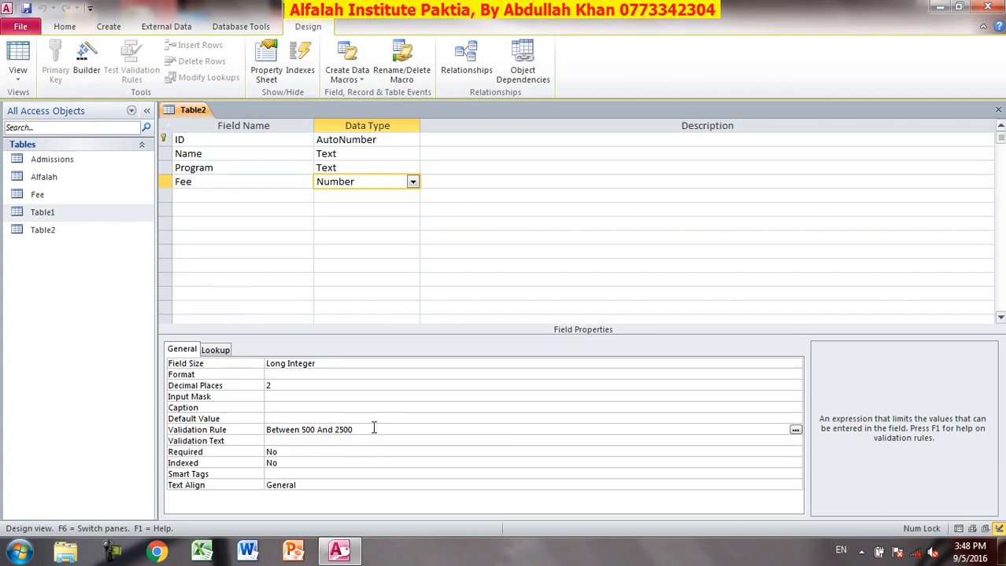
click(346, 407)
text(or)
key(BackSpace)
key(BackSpace)
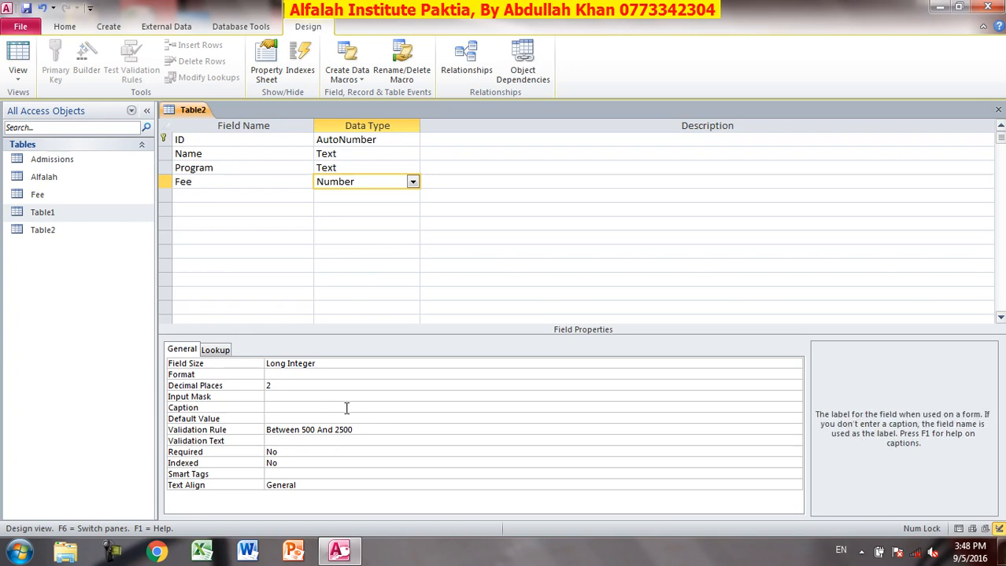
- Extend the Fee validation rule with "or between 4000 and 5000", save Table2 and return to its datasheet
click(386, 431)
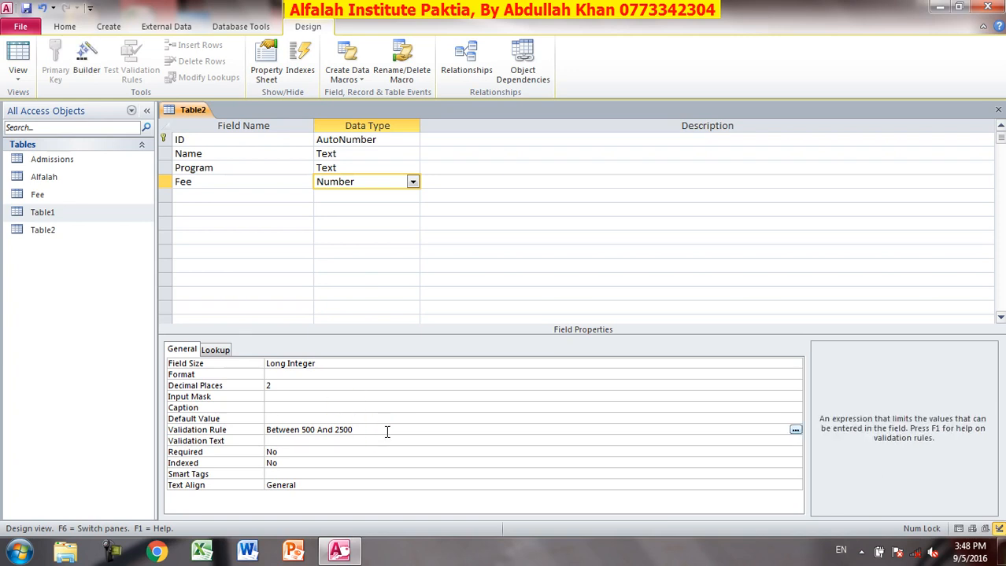
text(or bw)
key(BackSpace)
text(etween 4000 and 5000)
click(17, 53)
click(478, 313)
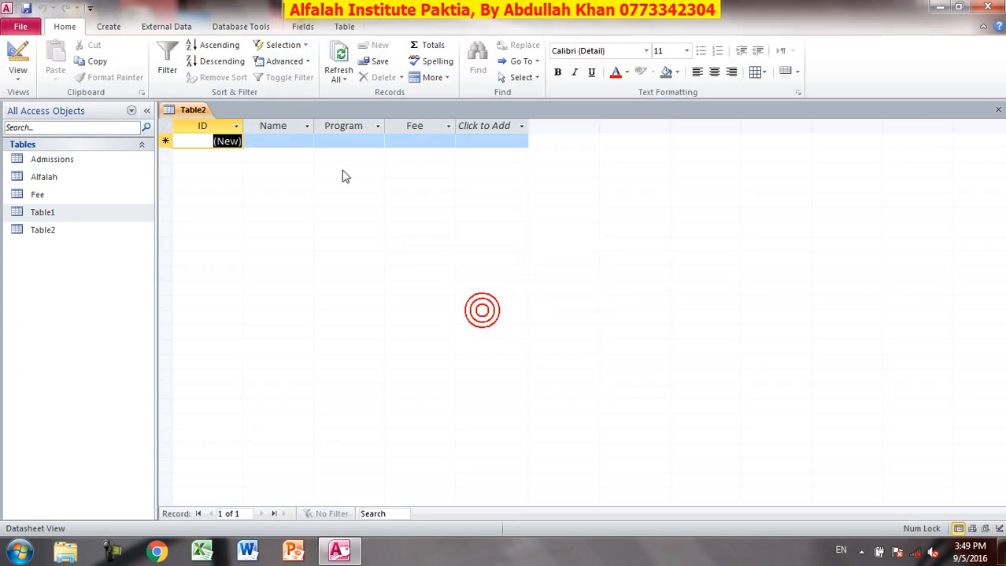
- Enter 2000 as the first record's Fee and try 350 as the Fee of the next record
click(410, 139)
text(2000)
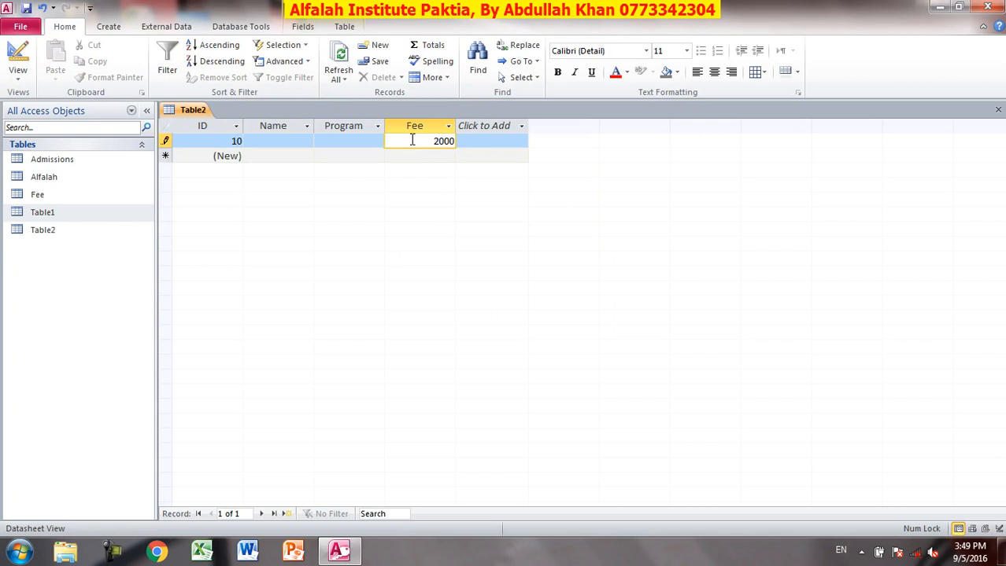
key(Down)
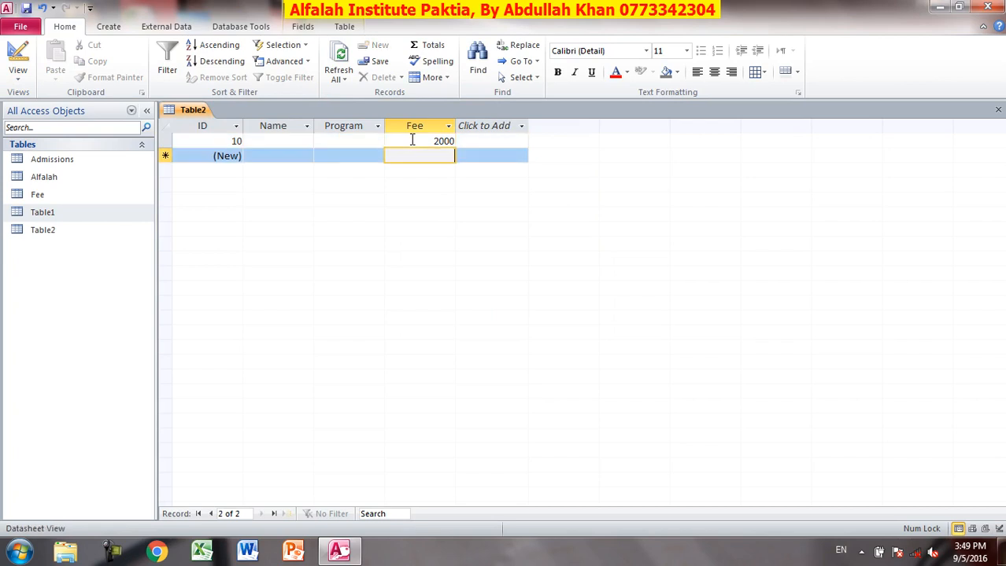
text(350)
key(Down)
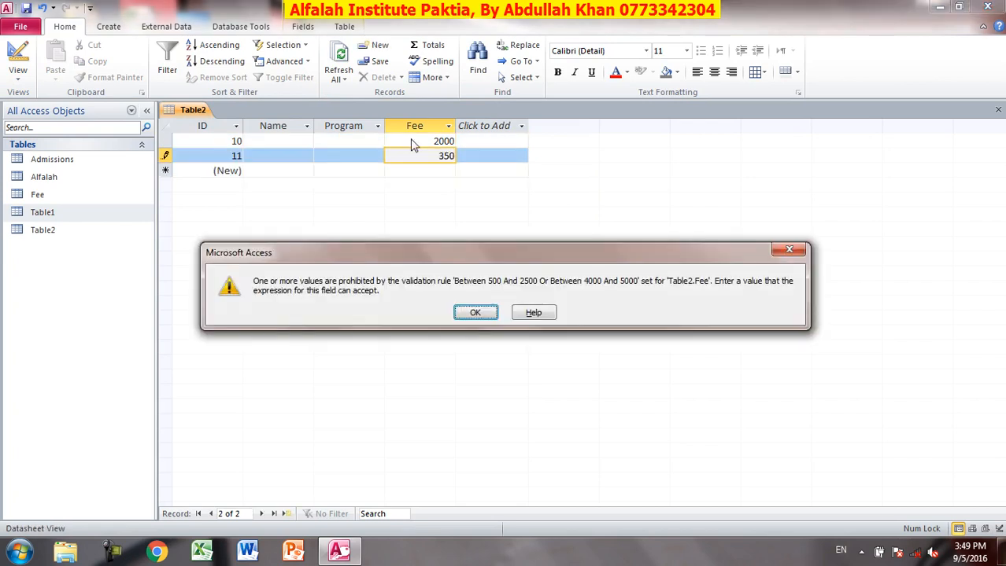
key(Return)
- Try 3500 as the second record's Fee and replace it with 4000
text(0)
key(Down)
key(Return)
key(BackSpace)
key(BackSpace)
key(BackSpace)
key(BackSpace)
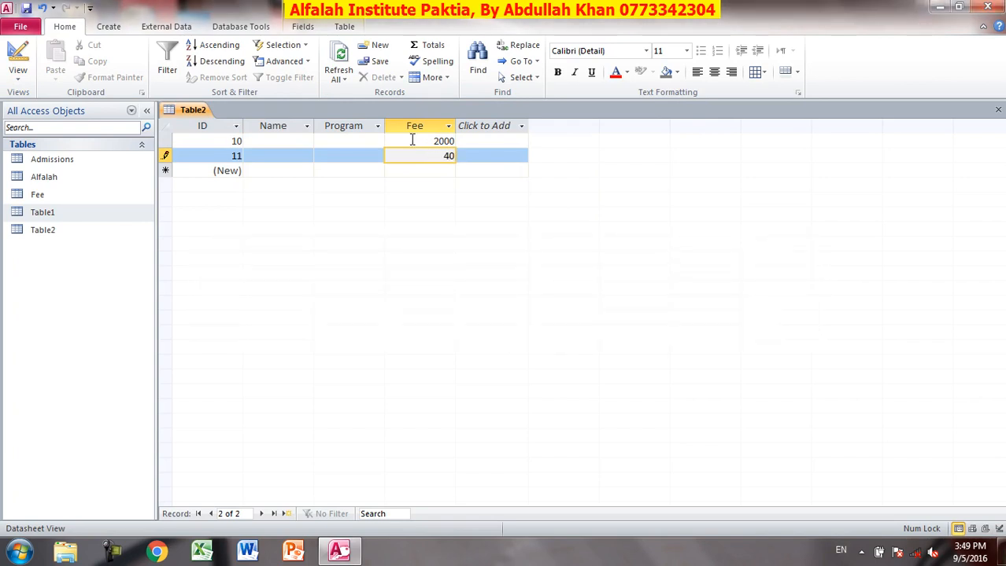
key(Down)
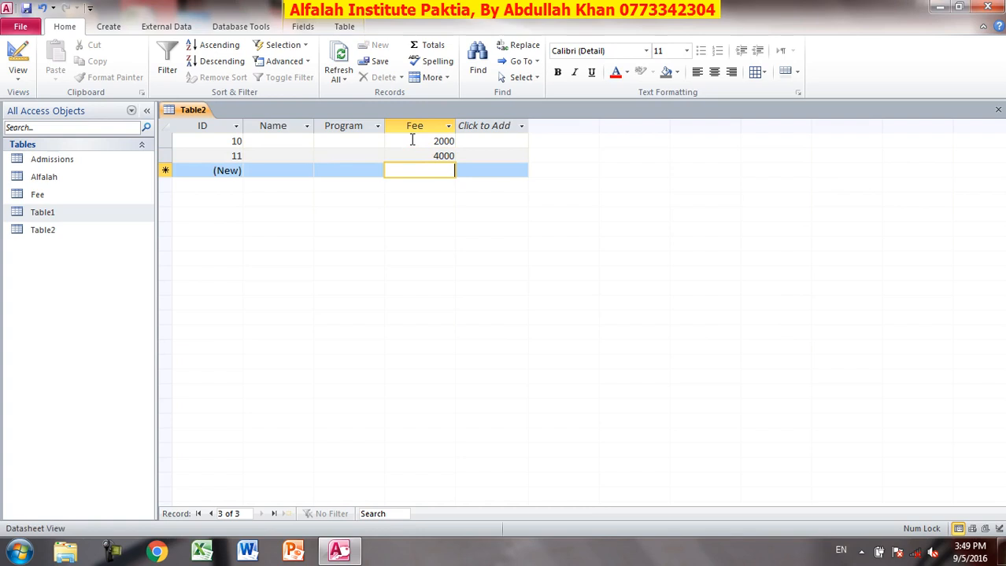
- Add two more records with Fee values of 4500 and 5000
text(4500)
key(Down)
text(5000)
key(Down)
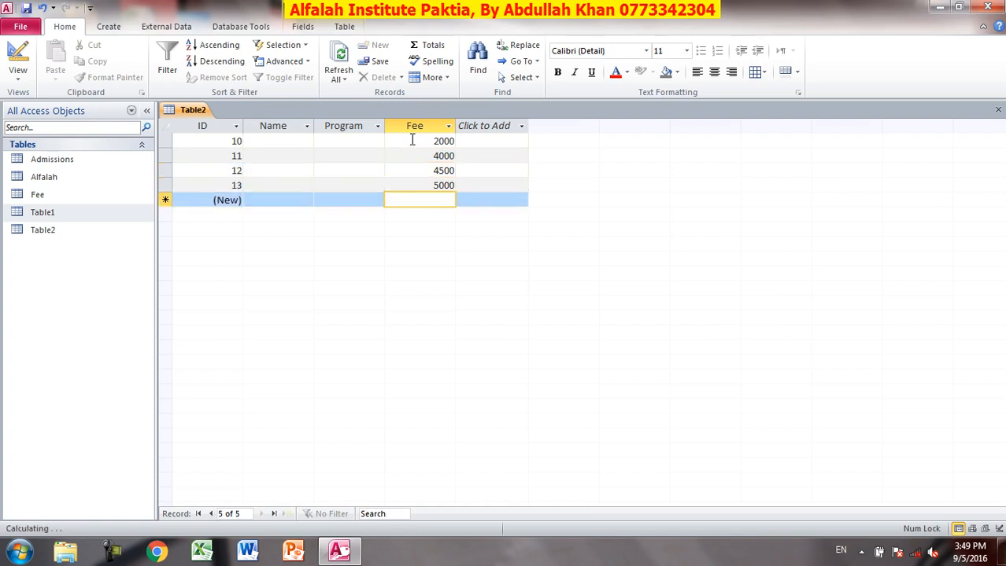
- Try 5001 as the Fee of a fifth record and clear the value
text(5001)
key(Down)
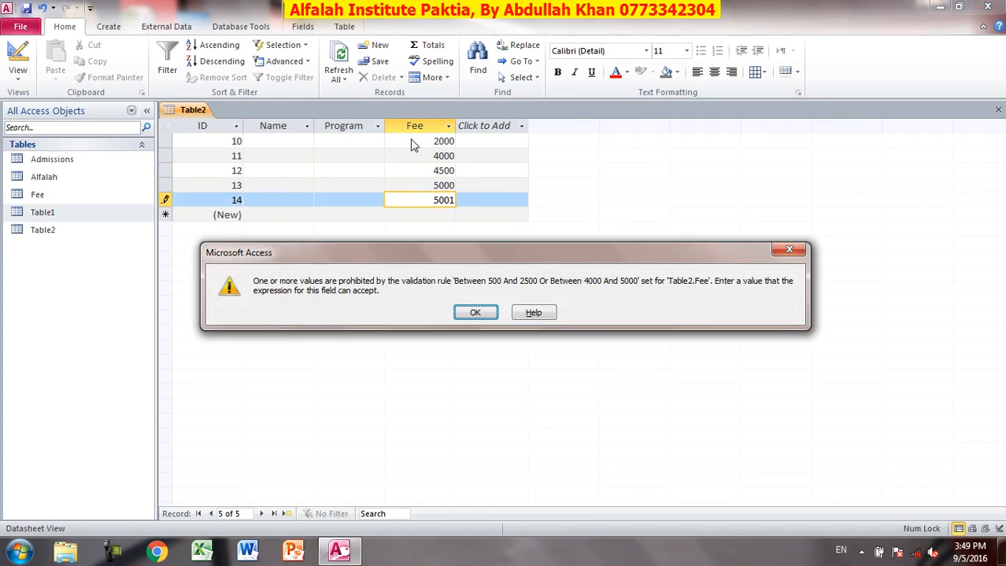
key(Return)
key(BackSpace)
- Delete all the records from Table2
key(ctrl+a)
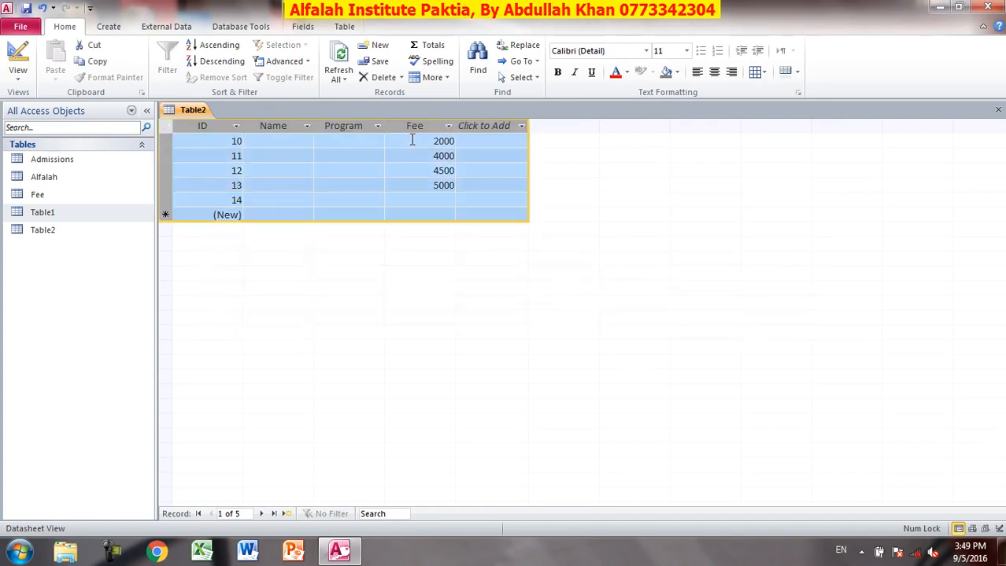
key(Delete)
key(Return)
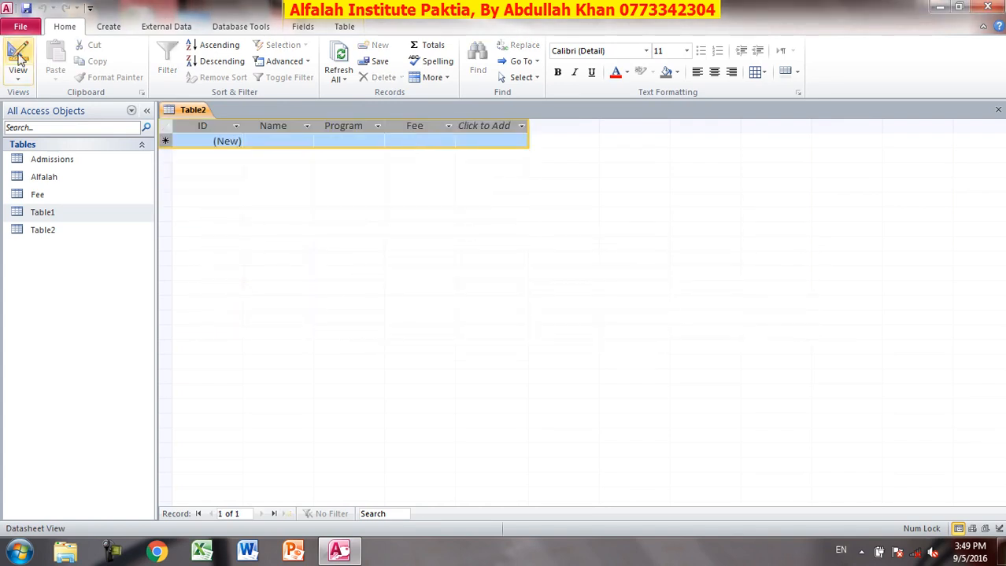
- Switch Table2 to Design view and clear the Fee field's validation rule
click(17, 59)
text(\)
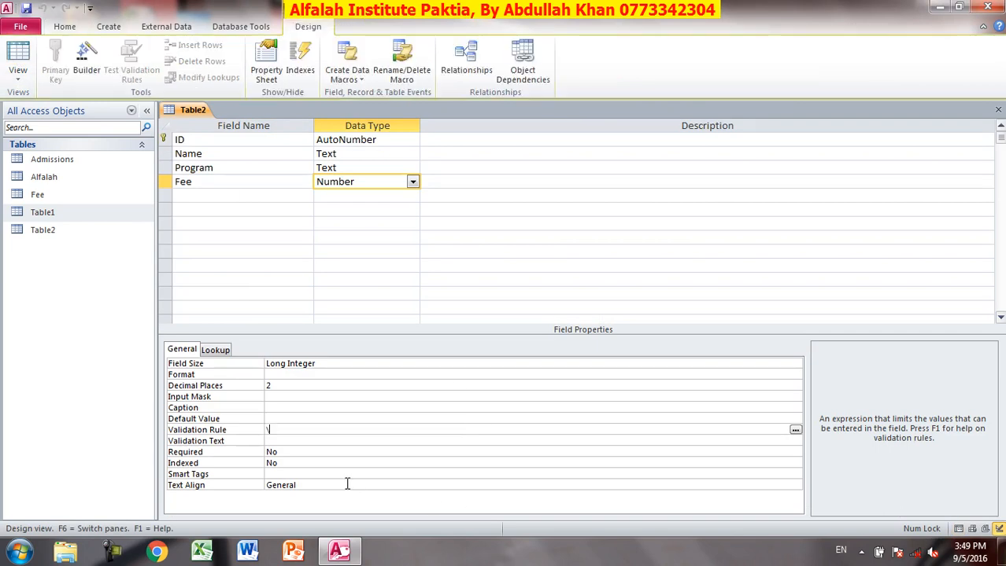
click(280, 441)
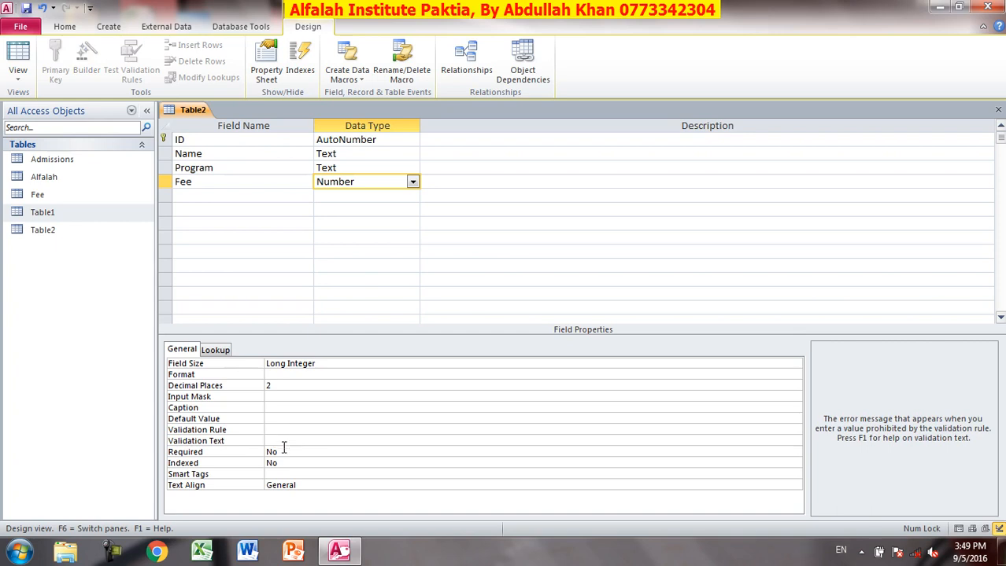
- Examine the Fee field's Required property and the choices for Indexed, picking No for Indexed
click(283, 453)
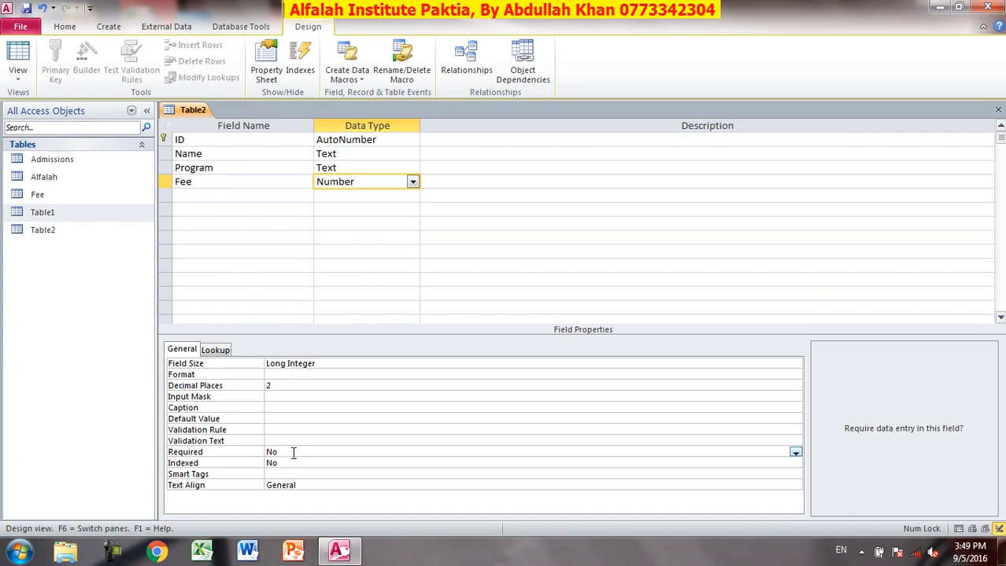
double_click(293, 453)
double_click(292, 453)
click(283, 465)
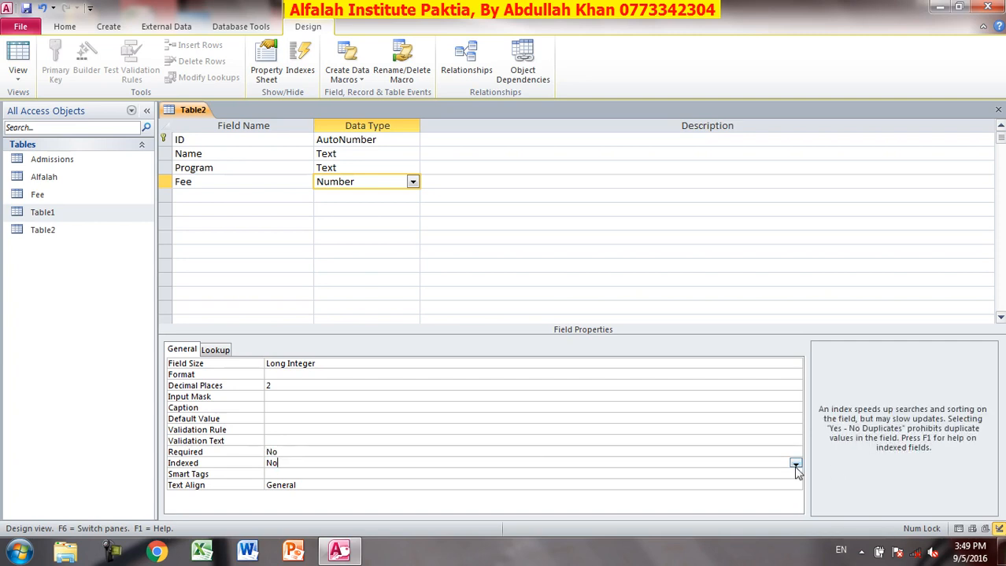
click(795, 464)
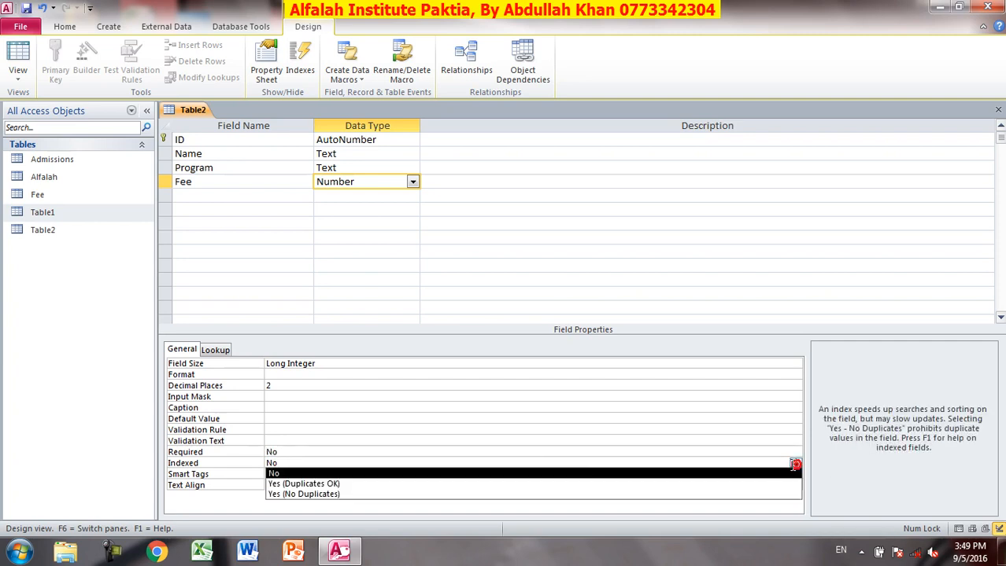
click(349, 474)
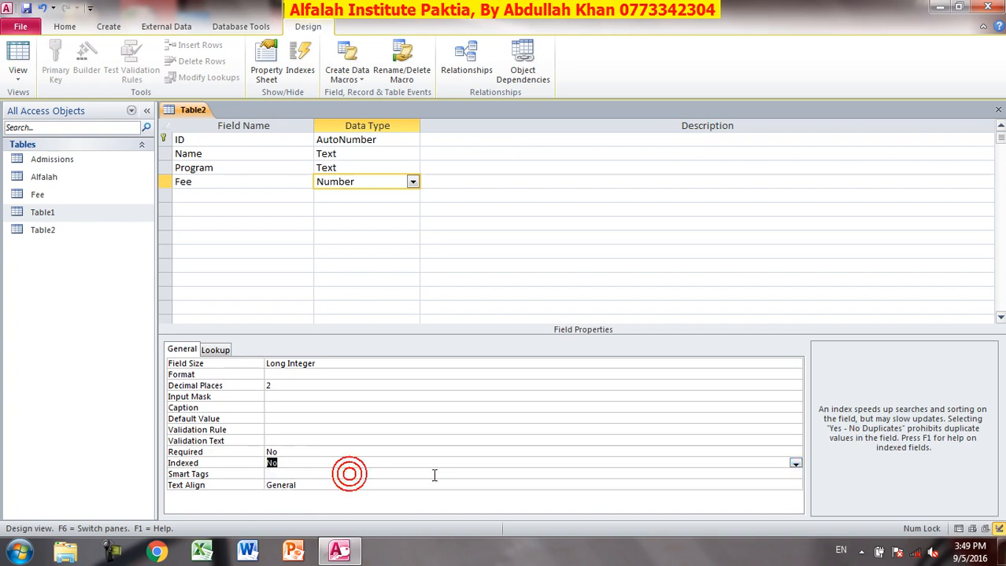
- Examine the Fee field's Smart Tags property and the available Text Align options without choosing one
click(266, 475)
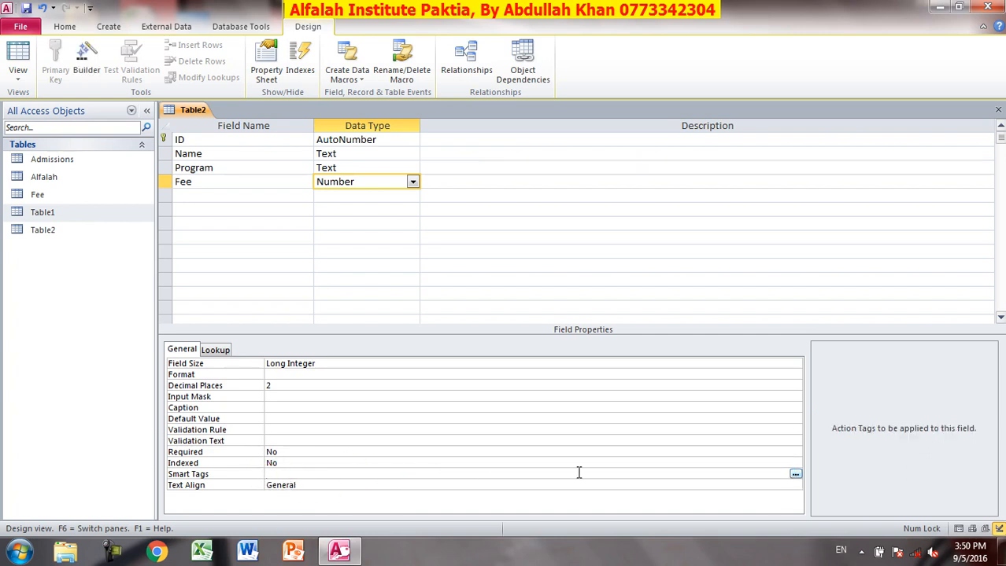
click(296, 484)
click(794, 486)
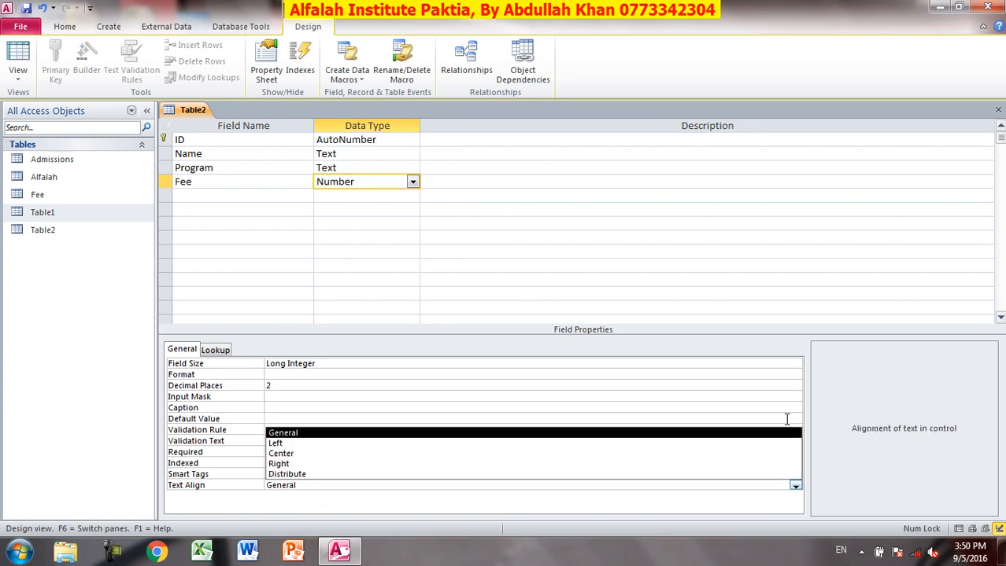
click(788, 341)
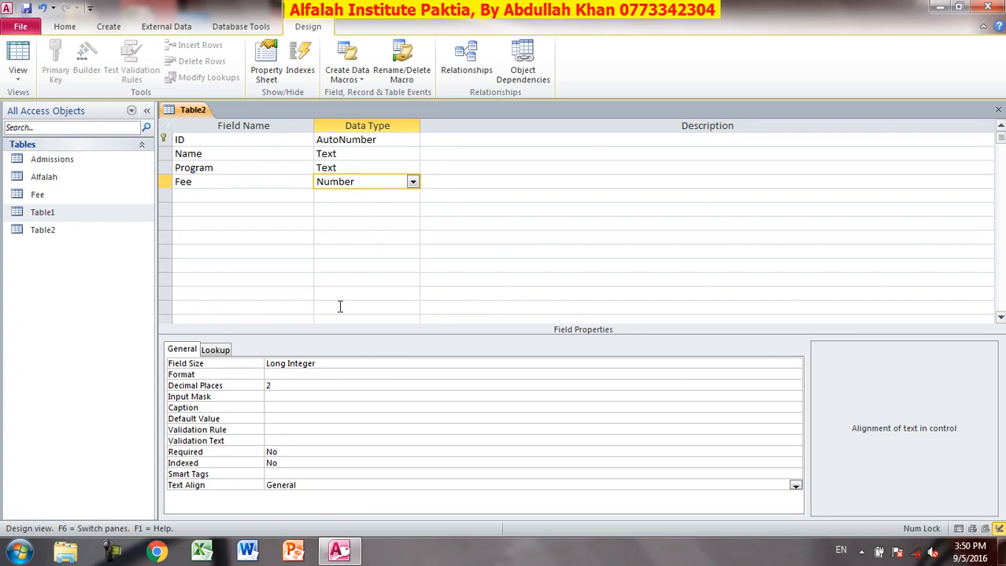
- Look over the Fee field's data type choices and close the database program
click(413, 182)
click(516, 461)
click(987, 7)
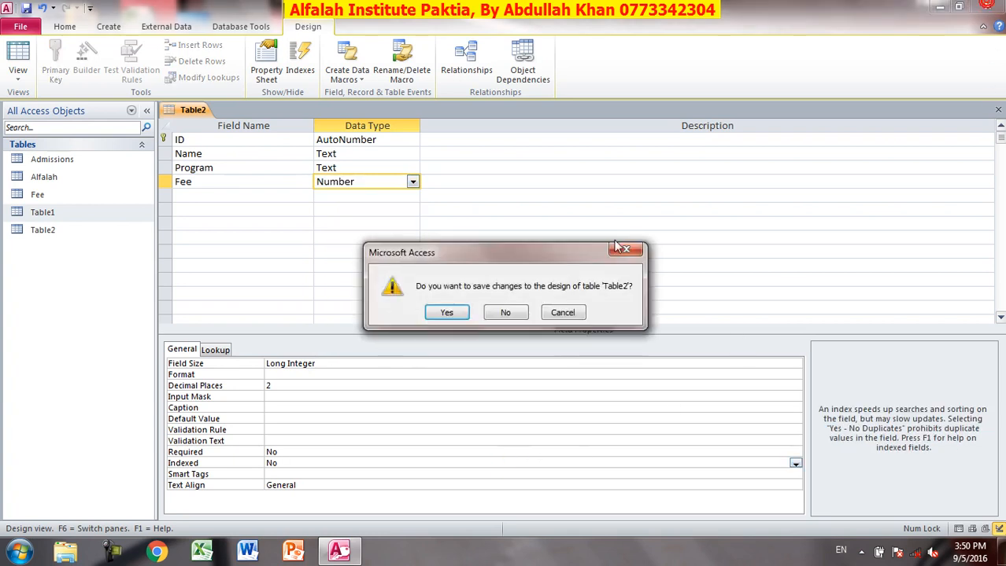